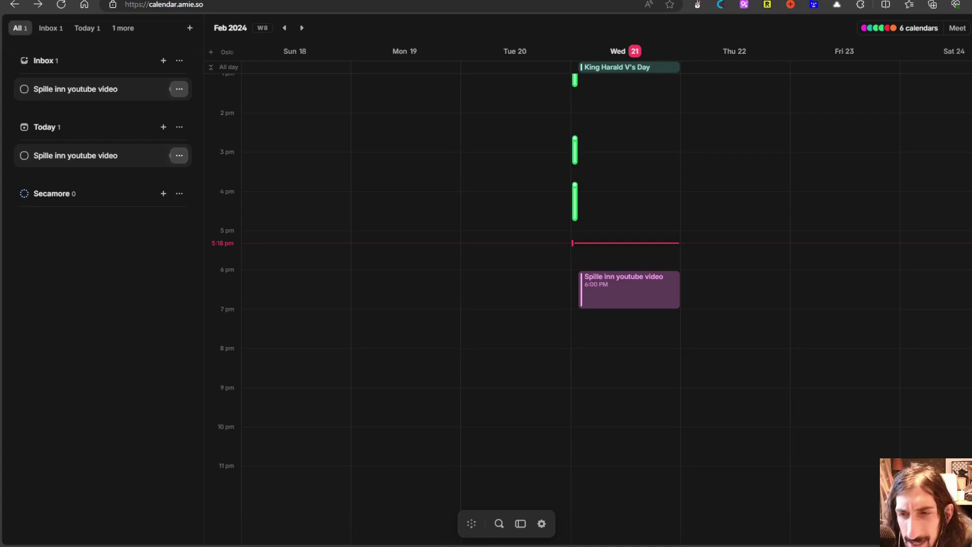
Step: Move the Secamore list above the Today list and return it to its place below Today
{"action": "scroll", "coordinate": [378, 214], "scroll_direction": "down", "scroll_amount": 2}
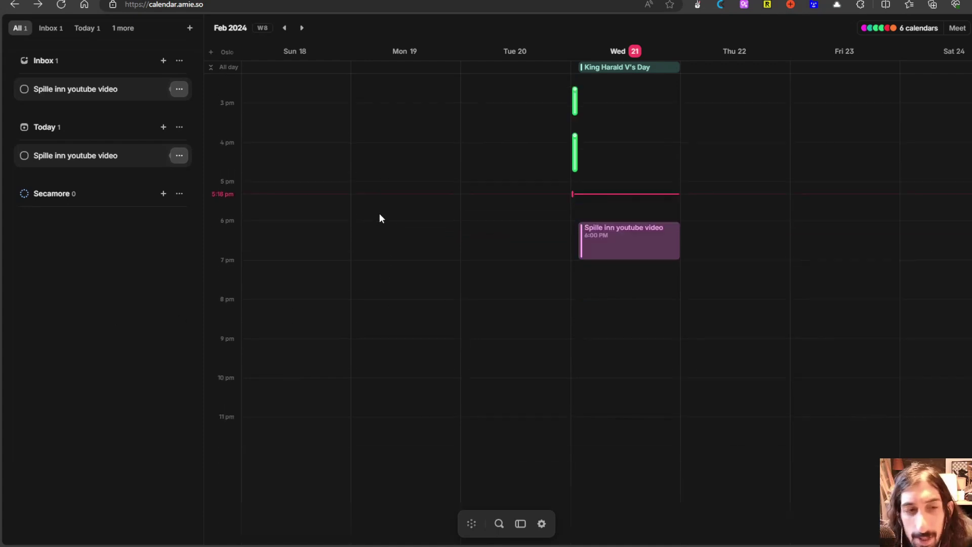
{"action": "scroll", "coordinate": [387, 222], "scroll_direction": "up", "scroll_amount": 5}
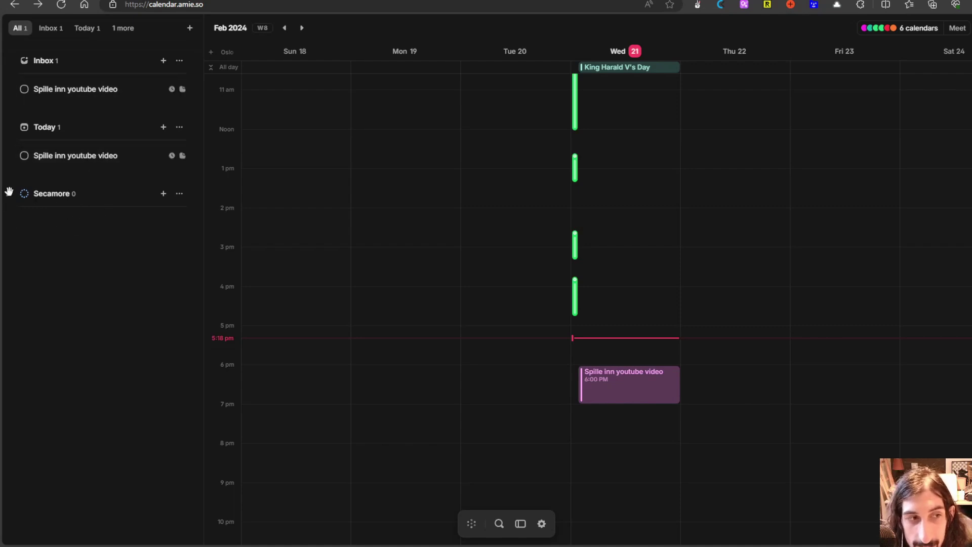
{"action": "left_click_drag", "start_coordinate": [8, 195], "coordinate": [19, 136]}
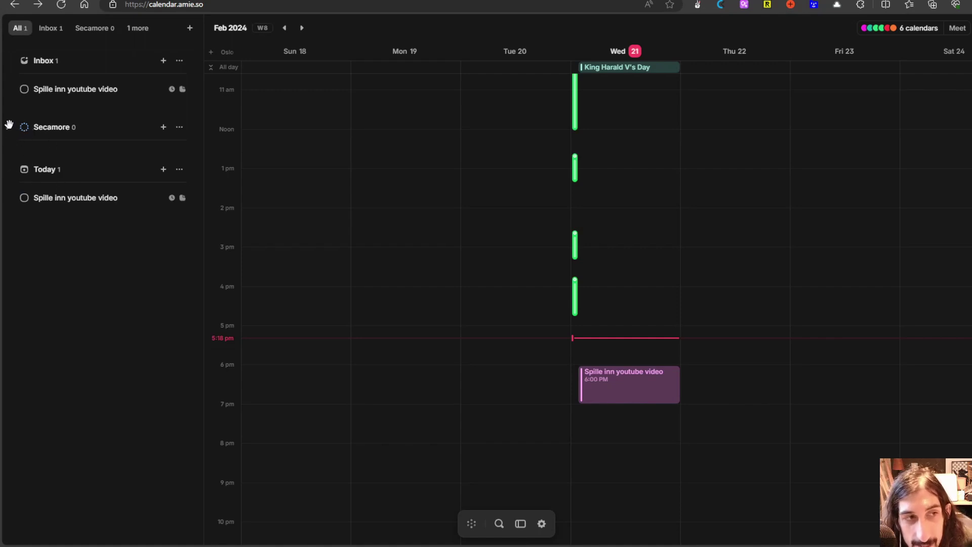
{"action": "left_click_drag", "start_coordinate": [9, 124], "coordinate": [27, 193]}
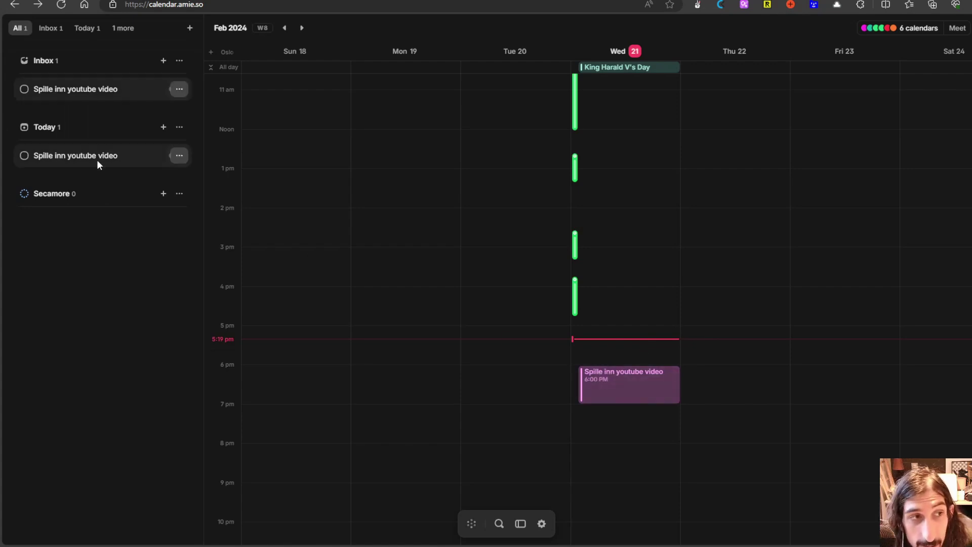
Step: Add a todo titled "Tske out the trassh" to the Inbox with a duration of 15 minutes
{"action": "left_click", "coordinate": [164, 61]}
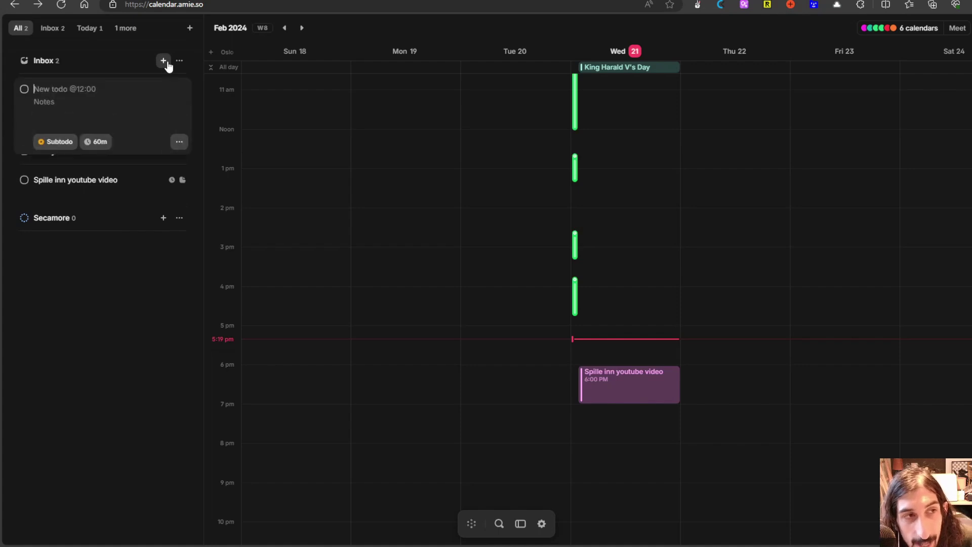
{"action": "type", "text": "T"}
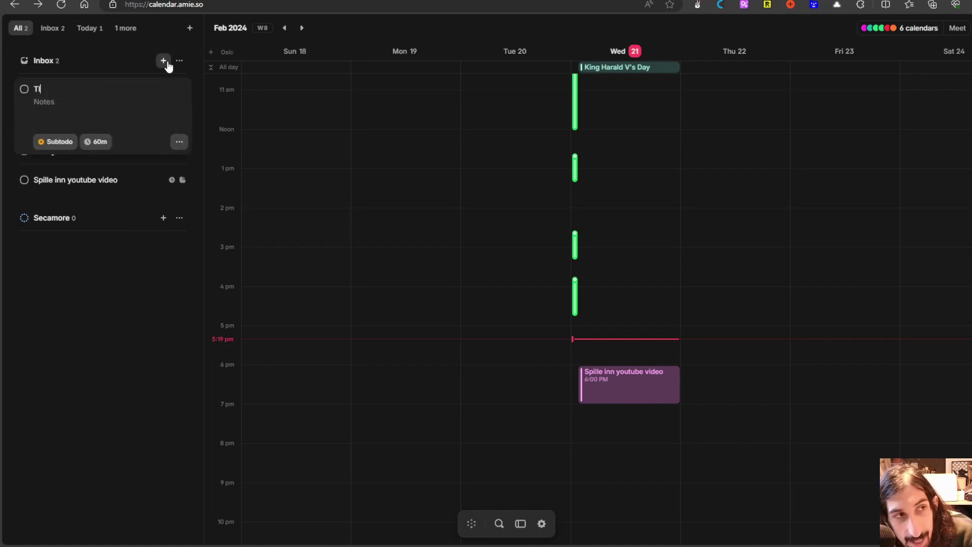
{"action": "type", "text": "ske o"}
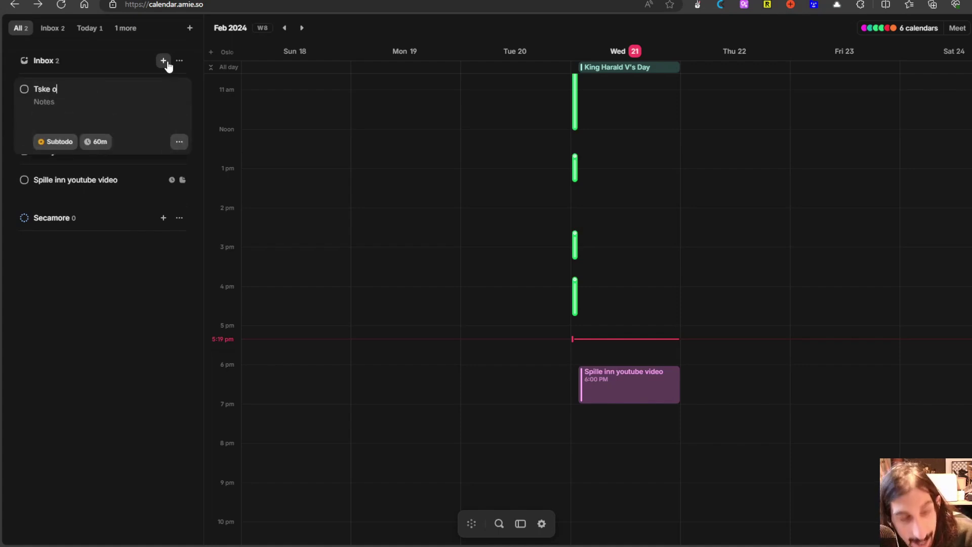
{"action": "type", "text": "ut the trassh"}
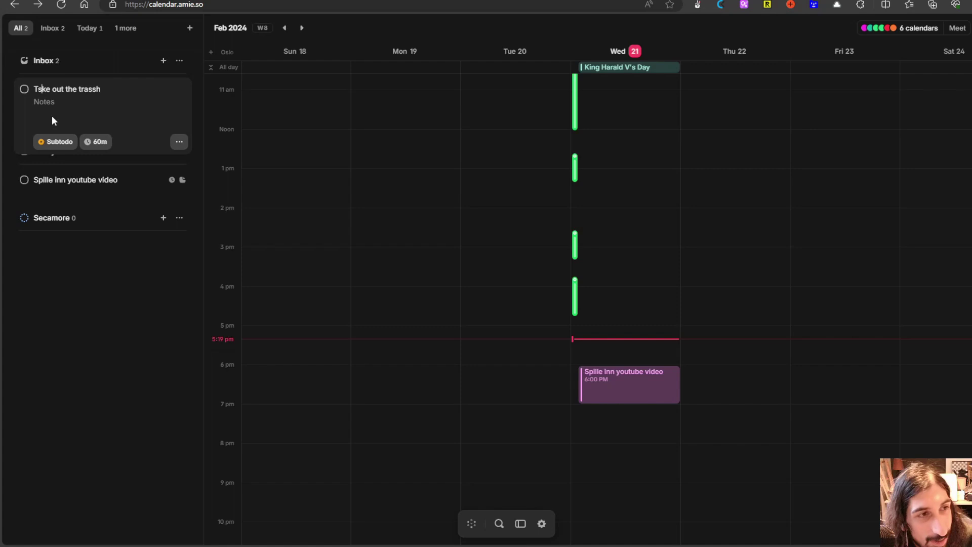
{"action": "left_click", "coordinate": [94, 142]}
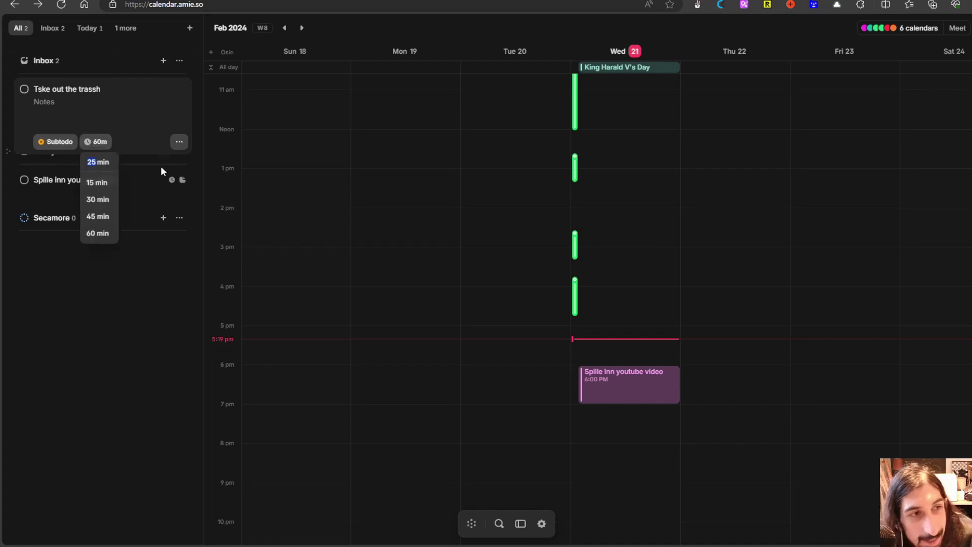
{"action": "left_click", "coordinate": [104, 185]}
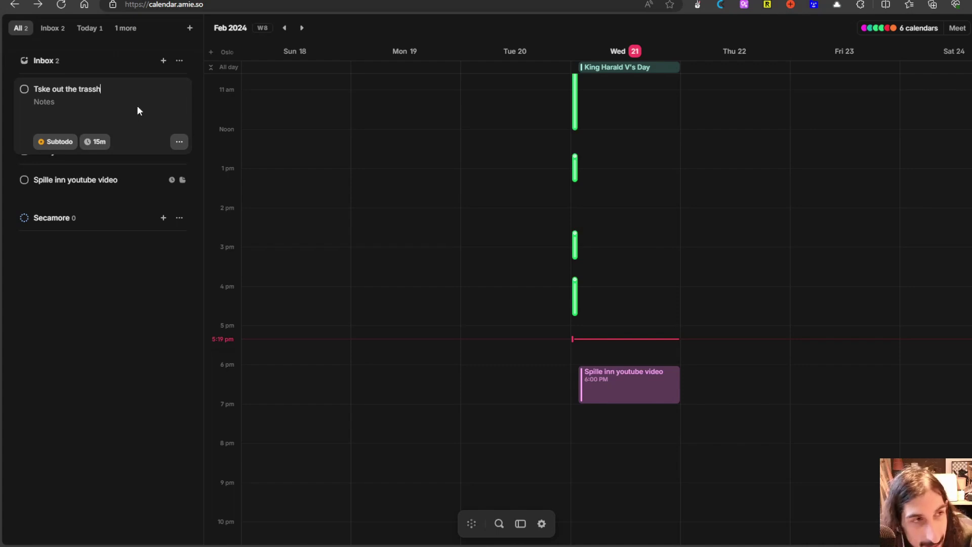
{"action": "key", "text": "Escape"}
Step: Schedule the trash todo on Wednesday, Feb 21 at 8:45 PM and correct its title to "Take out the trash"
{"action": "left_click_drag", "start_coordinate": [103, 90], "coordinate": [628, 471]}
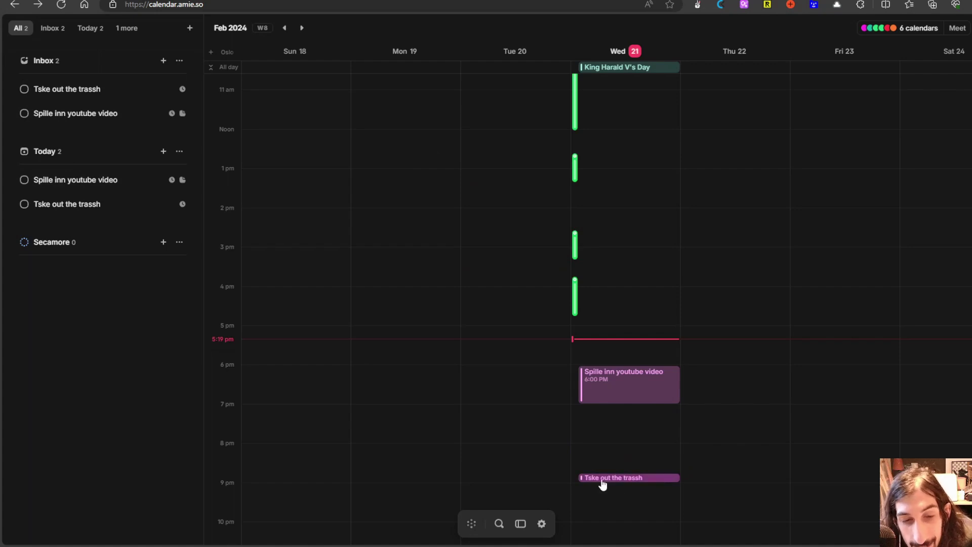
{"action": "left_click", "coordinate": [622, 479]}
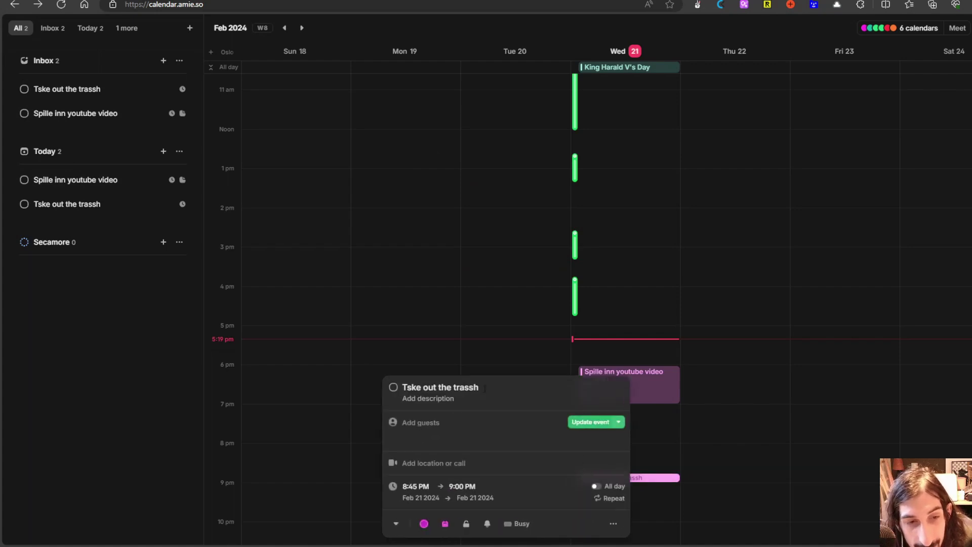
{"action": "left_click", "coordinate": [484, 387]}
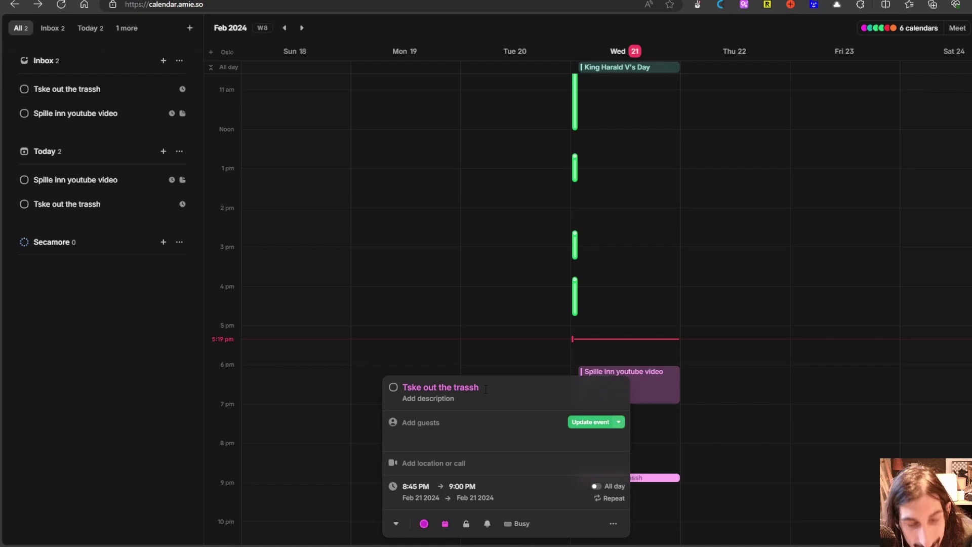
{"action": "key", "text": "BackSpace"}
{"action": "key", "text": "BackSpace"}
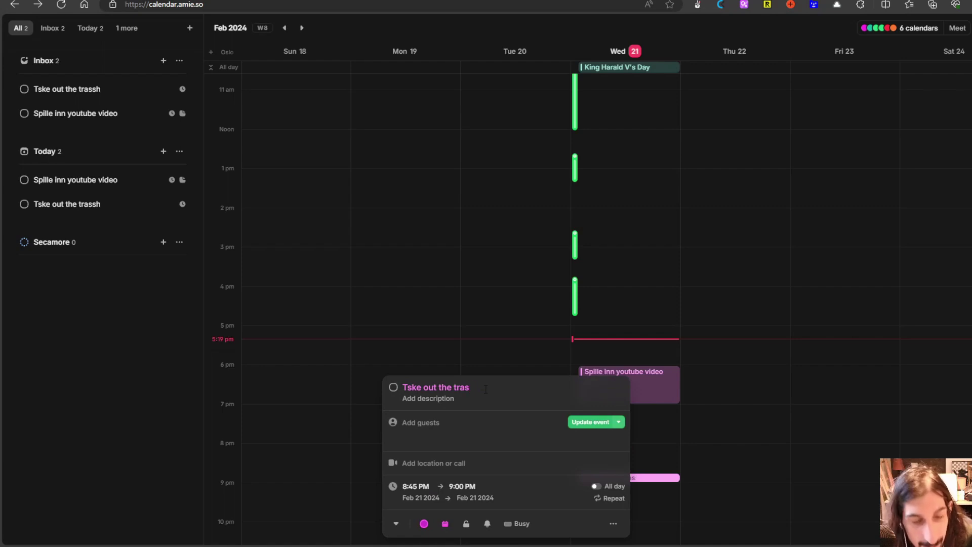
{"action": "type", "text": "h"}
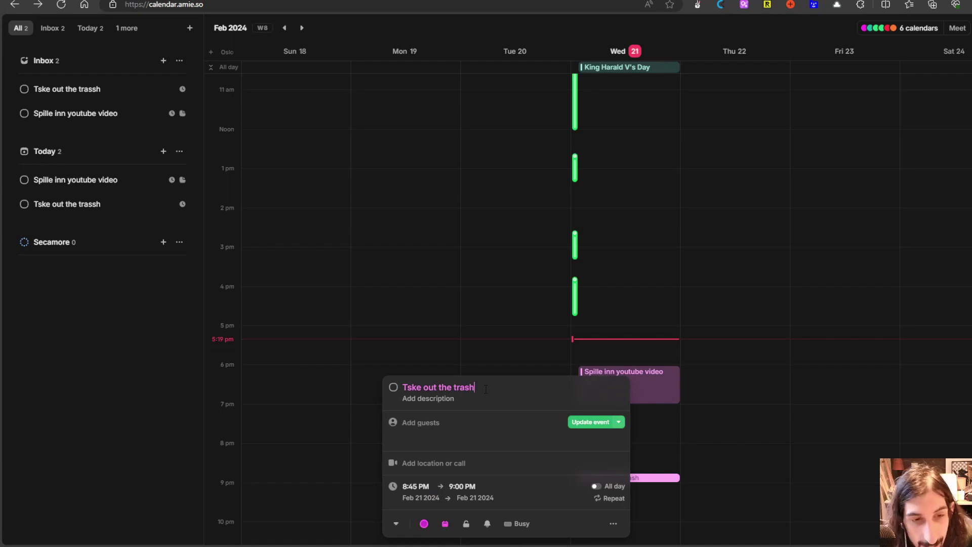
{"action": "left_click", "coordinate": [412, 387]}
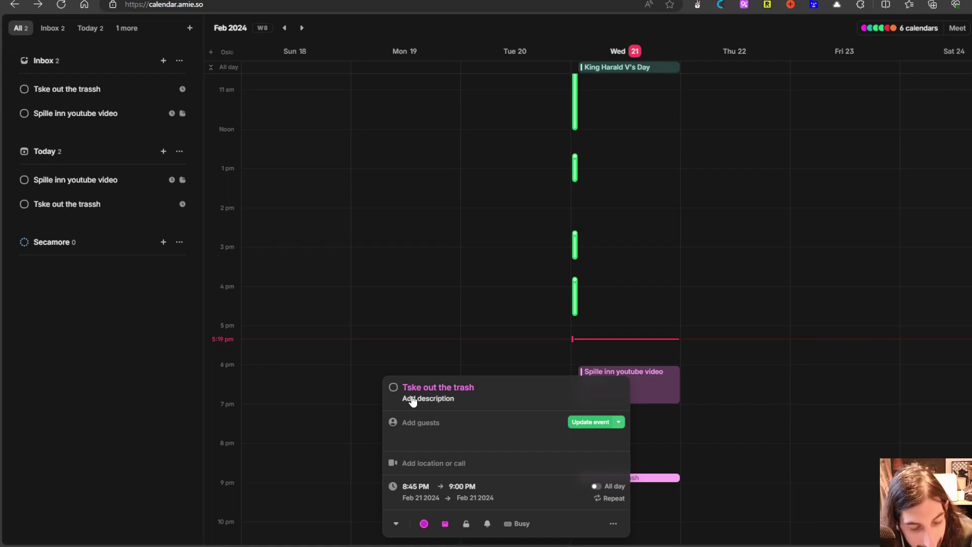
{"action": "key", "text": "Delete"}
{"action": "type", "text": "a"}
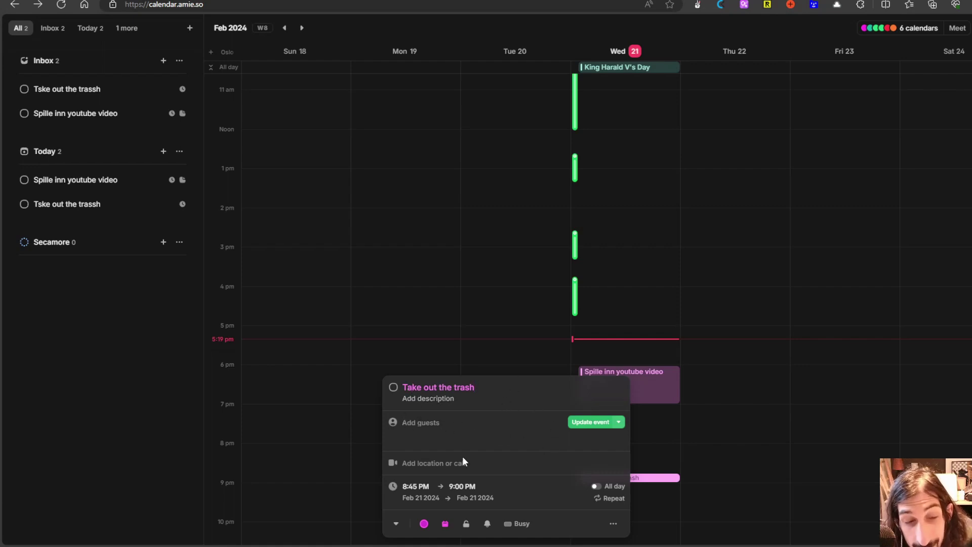
{"action": "key", "text": "End"}
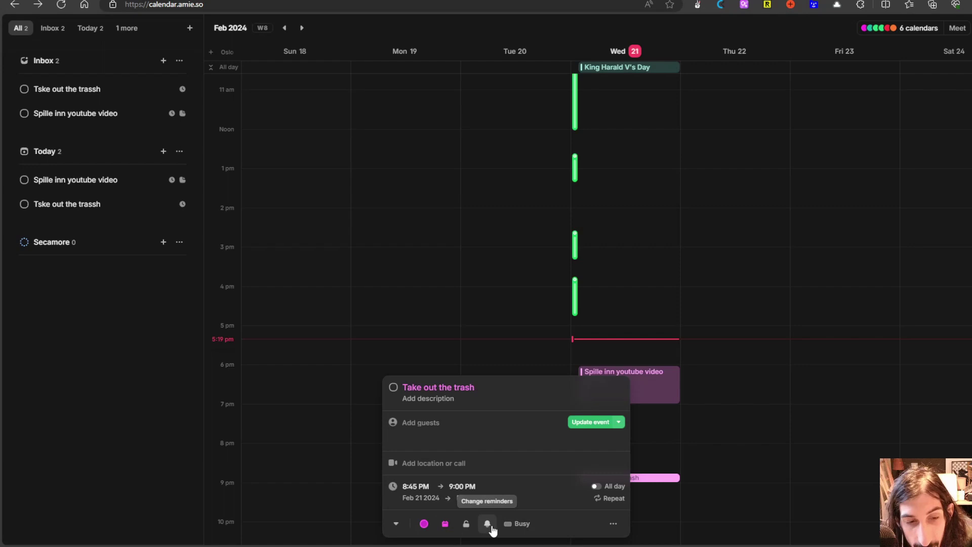
Step: Set the colour of the "Take out the trash" event to blue and close its details
{"action": "left_click", "coordinate": [424, 524]}
{"action": "left_click", "coordinate": [441, 383]}
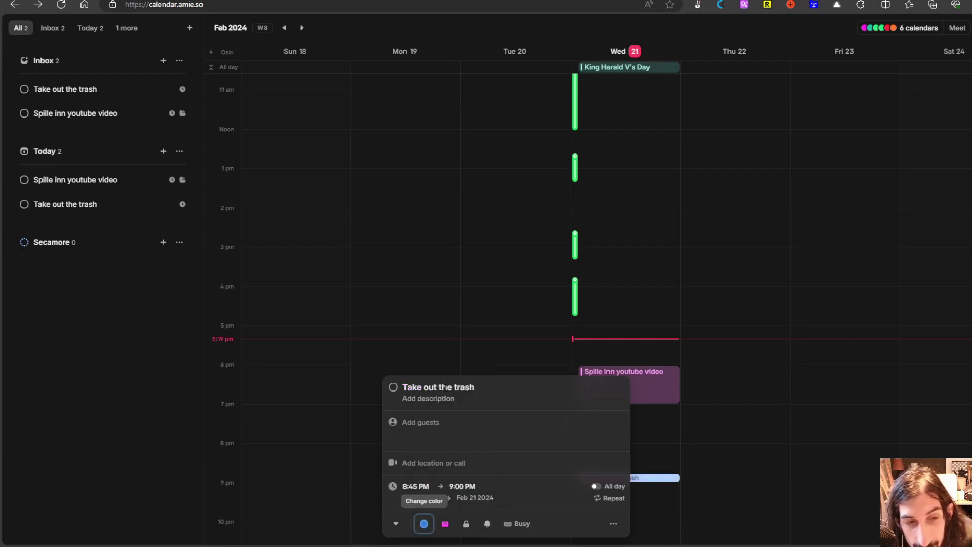
{"action": "left_click", "coordinate": [424, 523]}
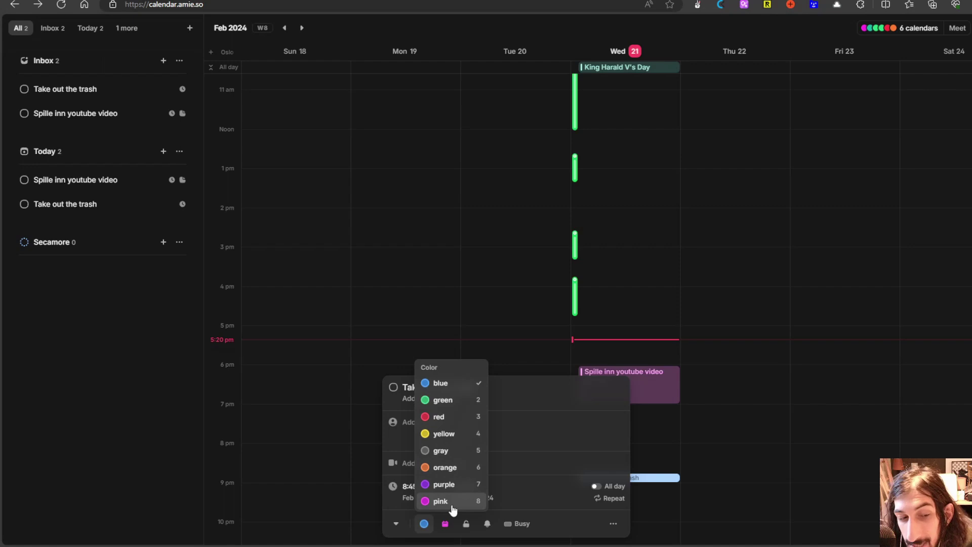
{"action": "left_click", "coordinate": [441, 383]}
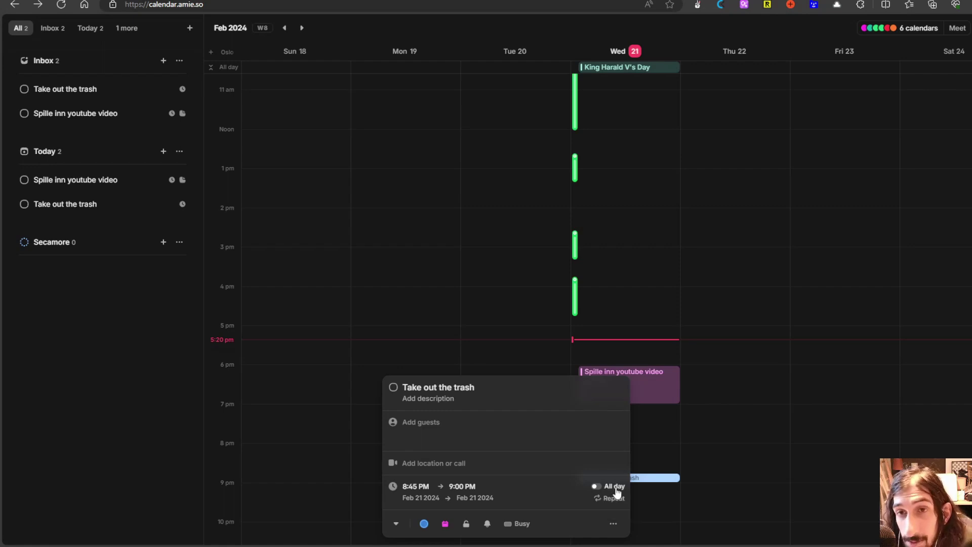
{"action": "left_click", "coordinate": [657, 341]}
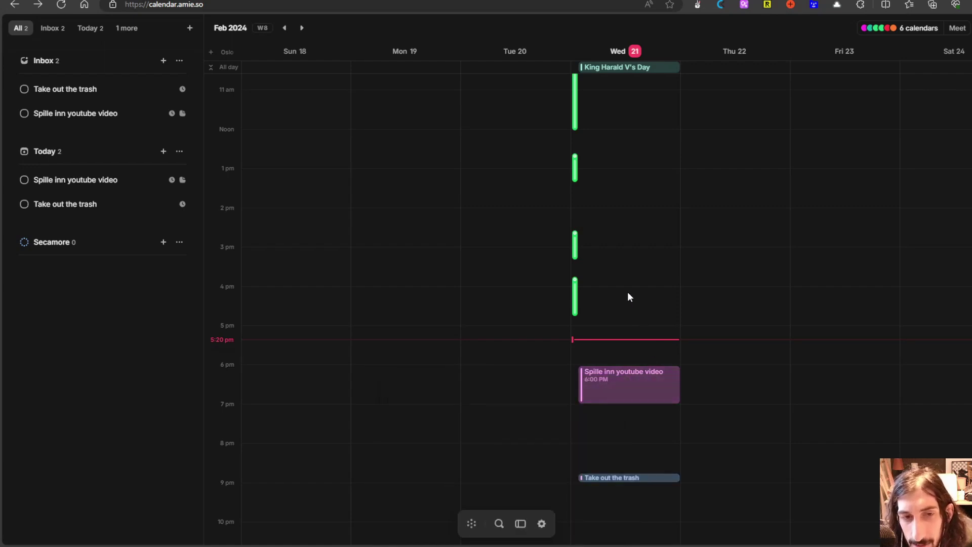
Step: Draft a new event on Wednesday, Feb 21 from 4:00 PM to 5:15 PM and delete it
{"action": "left_click_drag", "start_coordinate": [627, 291], "coordinate": [627, 344]}
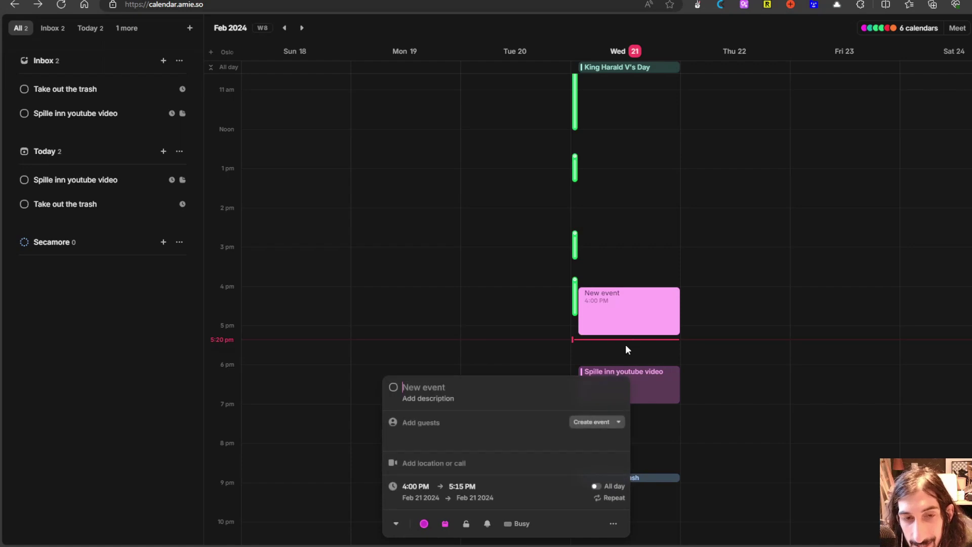
{"action": "left_click", "coordinate": [618, 422]}
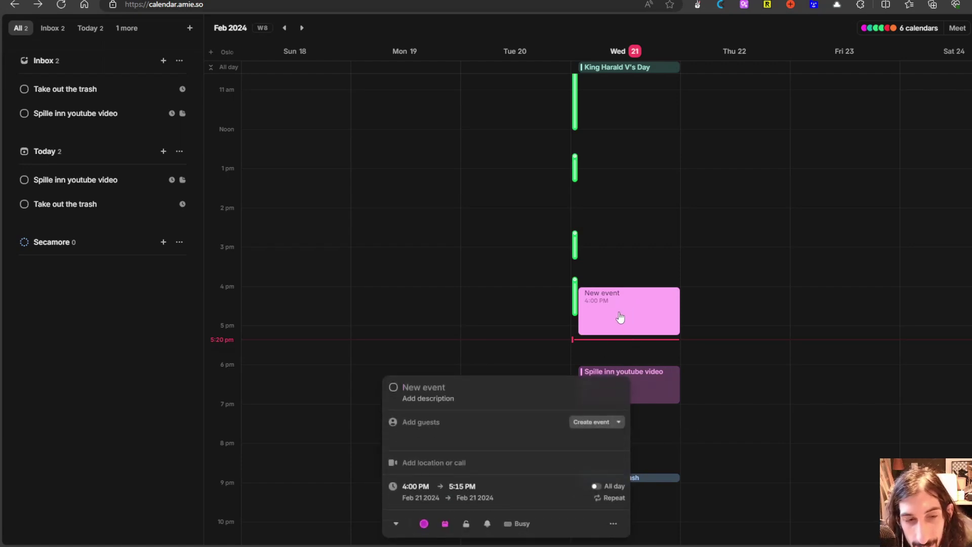
{"action": "right_click", "coordinate": [619, 312]}
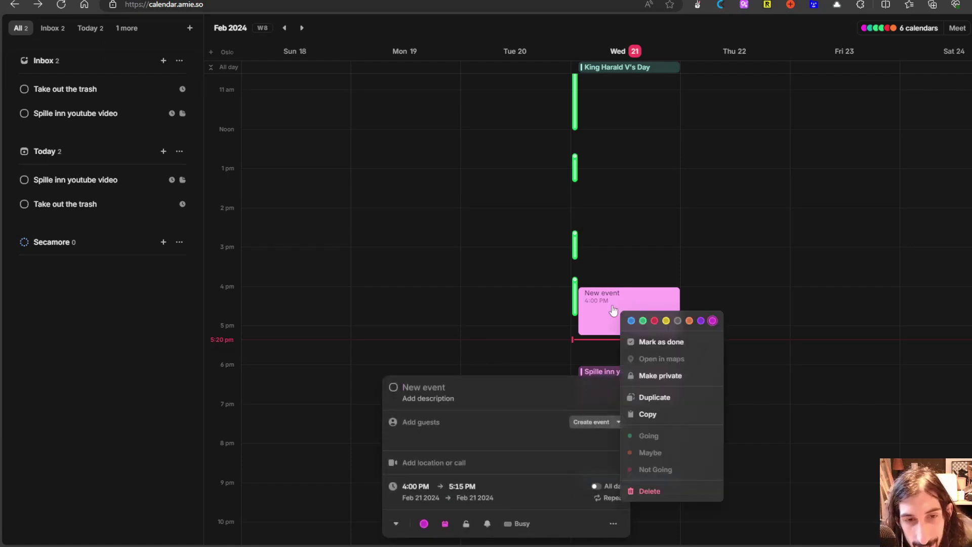
{"action": "left_click", "coordinate": [650, 491]}
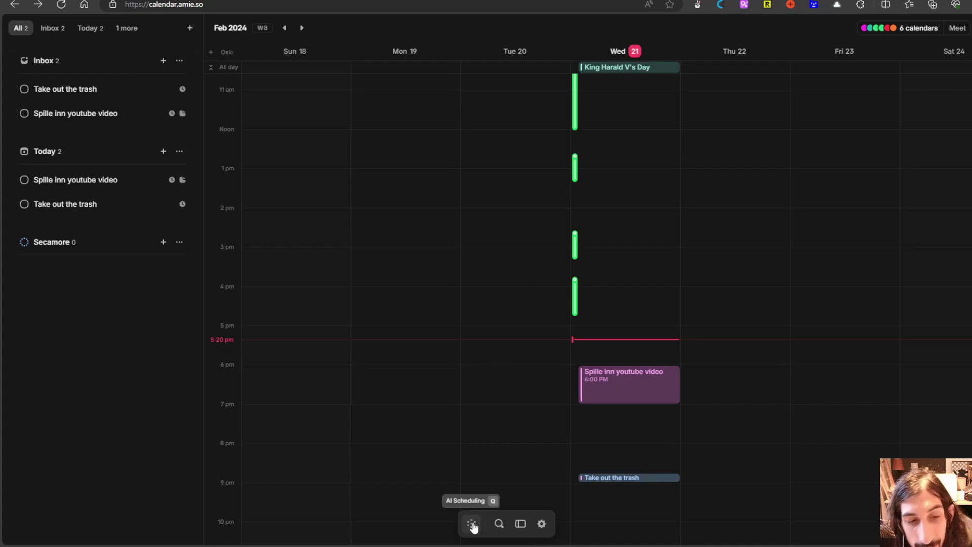
Step: Open the Integrations page in the calendar's full settings
{"action": "left_click", "coordinate": [542, 525]}
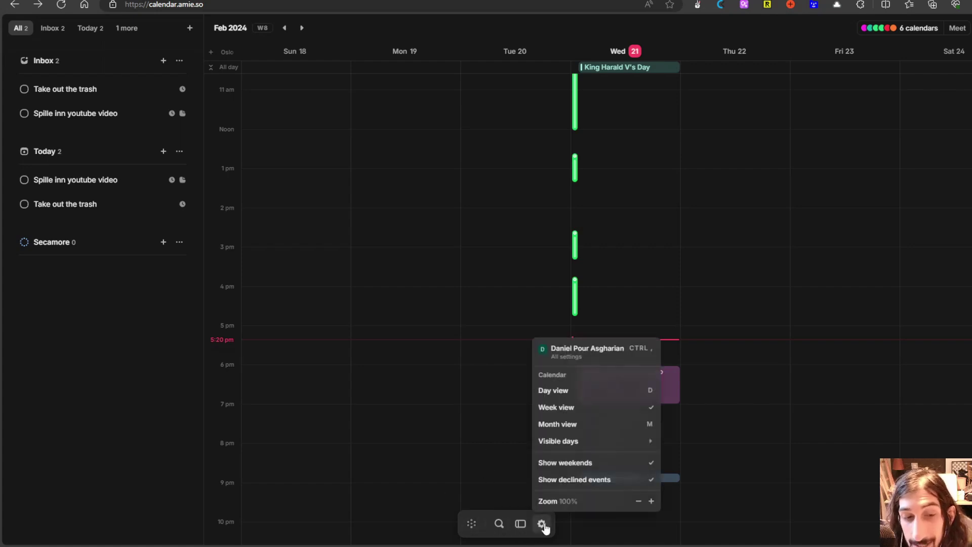
{"action": "left_click", "coordinate": [572, 357]}
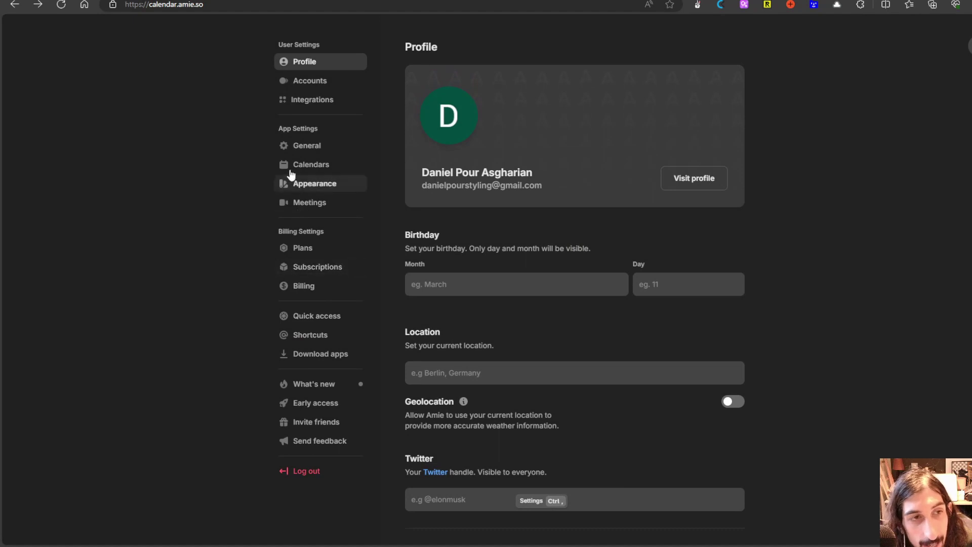
{"action": "left_click", "coordinate": [308, 102]}
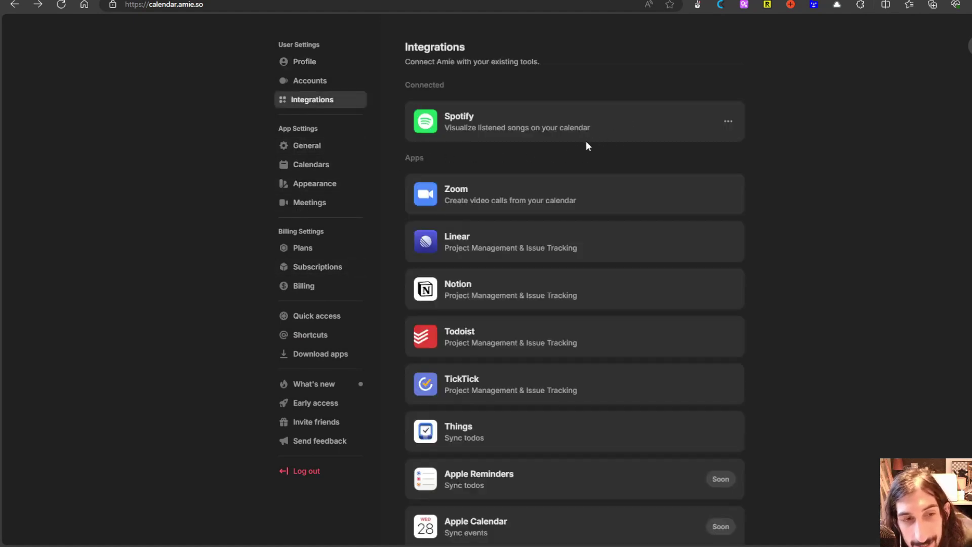
Step: Request the Netflix, Weather and Siri integrations from the list of proposed integrations
{"action": "scroll", "coordinate": [532, 151], "scroll_direction": "down", "scroll_amount": 2}
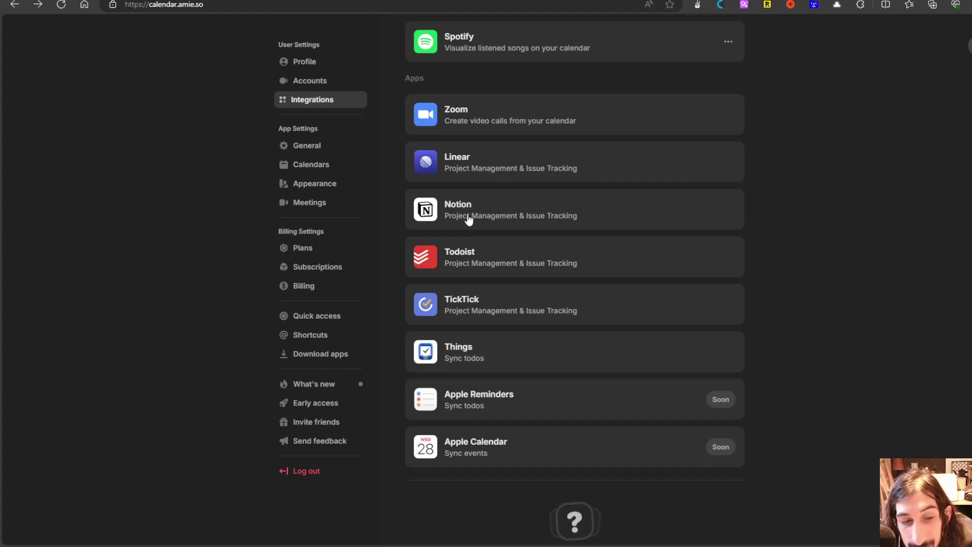
{"action": "scroll", "coordinate": [468, 218], "scroll_direction": "down", "scroll_amount": 9}
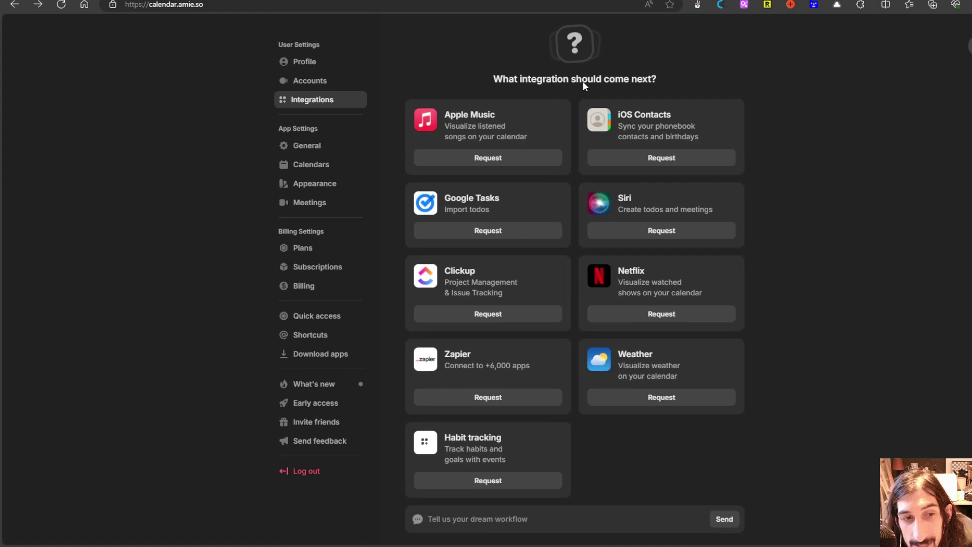
{"action": "left_click", "coordinate": [656, 318]}
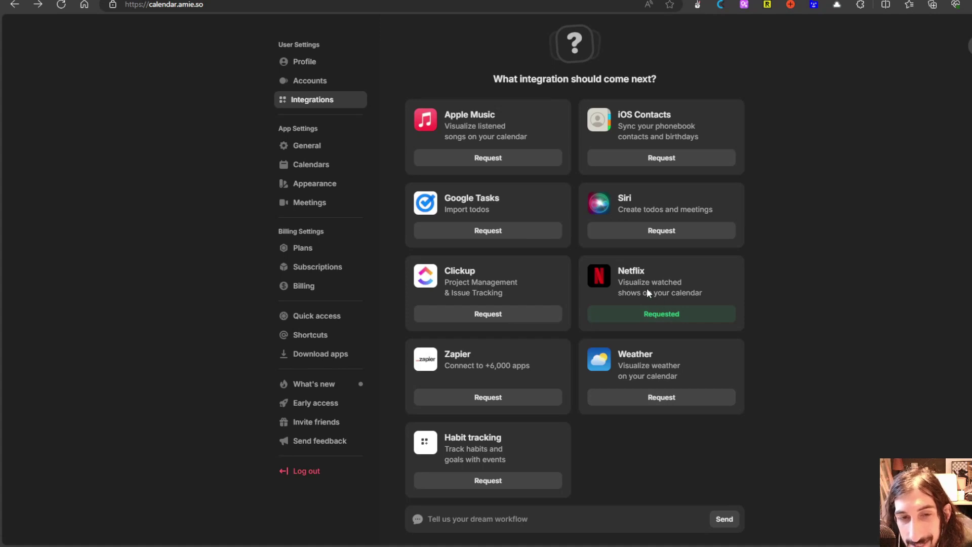
{"action": "left_click", "coordinate": [663, 396]}
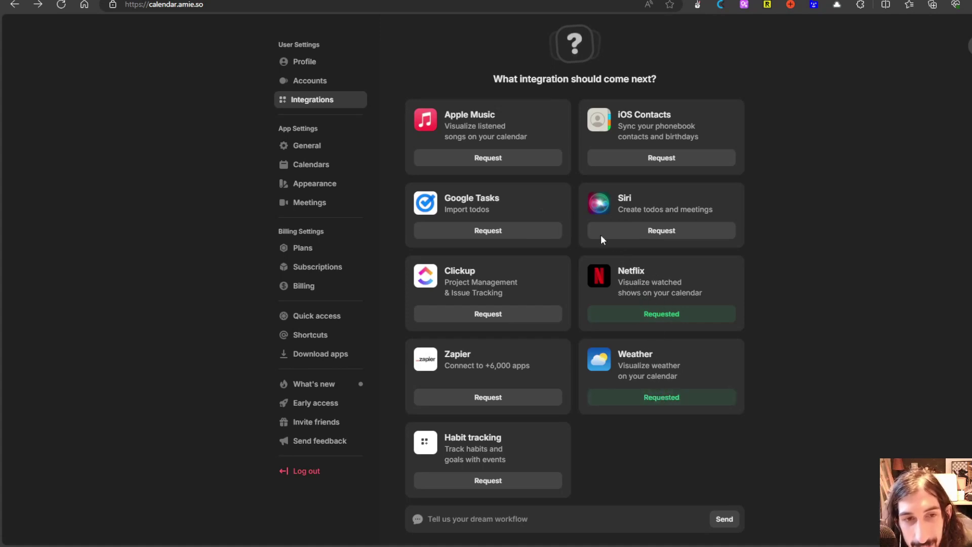
{"action": "left_click", "coordinate": [630, 232]}
{"action": "scroll", "coordinate": [648, 238], "scroll_direction": "up", "scroll_amount": 4}
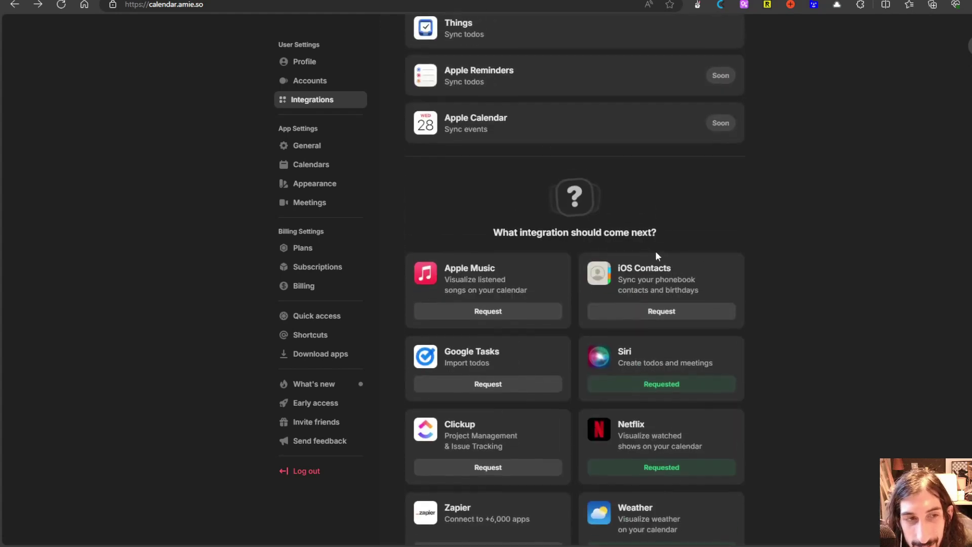
{"action": "scroll", "coordinate": [618, 247], "scroll_direction": "down", "scroll_amount": 6}
{"action": "scroll", "coordinate": [619, 248], "scroll_direction": "up", "scroll_amount": 10}
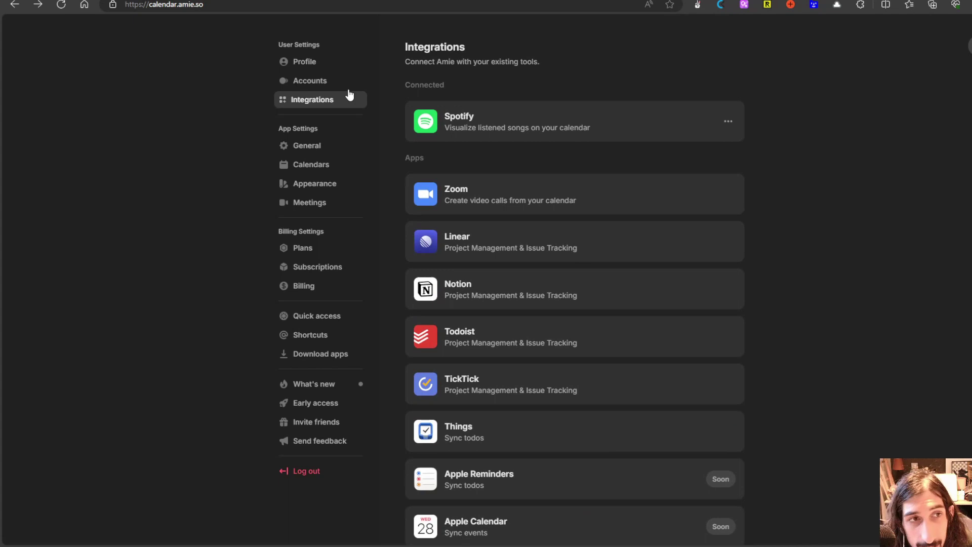
Step: Sign back in to Amie with the Google account and return to the calendar
{"action": "left_click", "coordinate": [310, 62]}
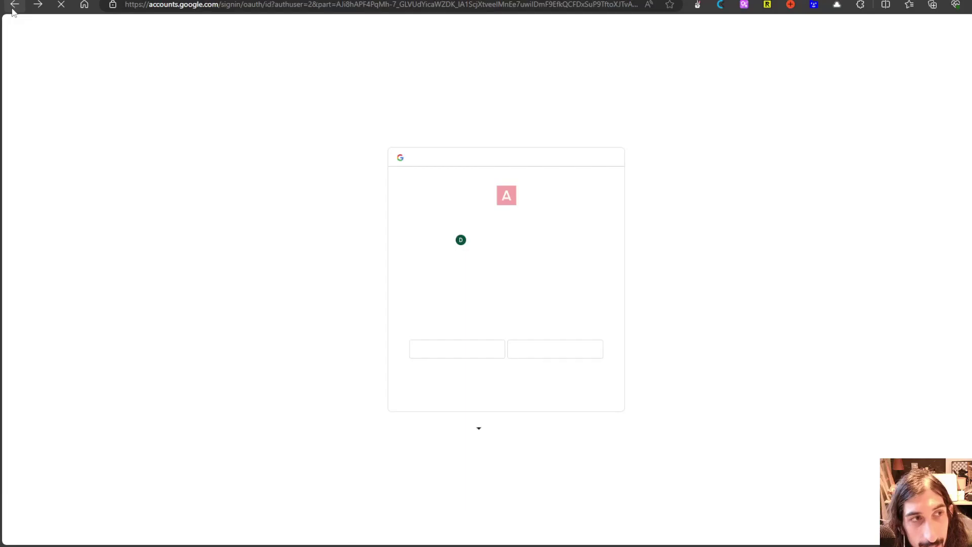
{"action": "left_click", "coordinate": [557, 350]}
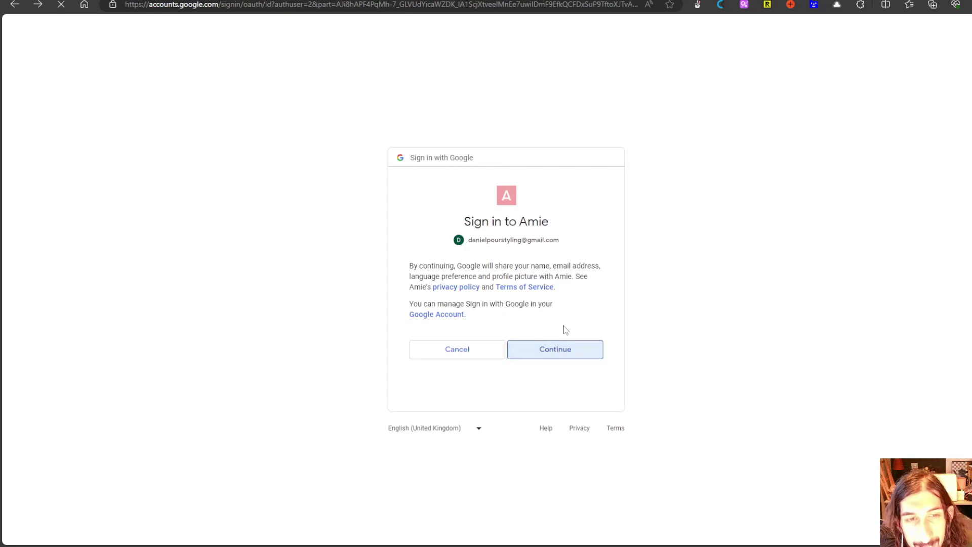
{"action": "left_click", "coordinate": [561, 406]}
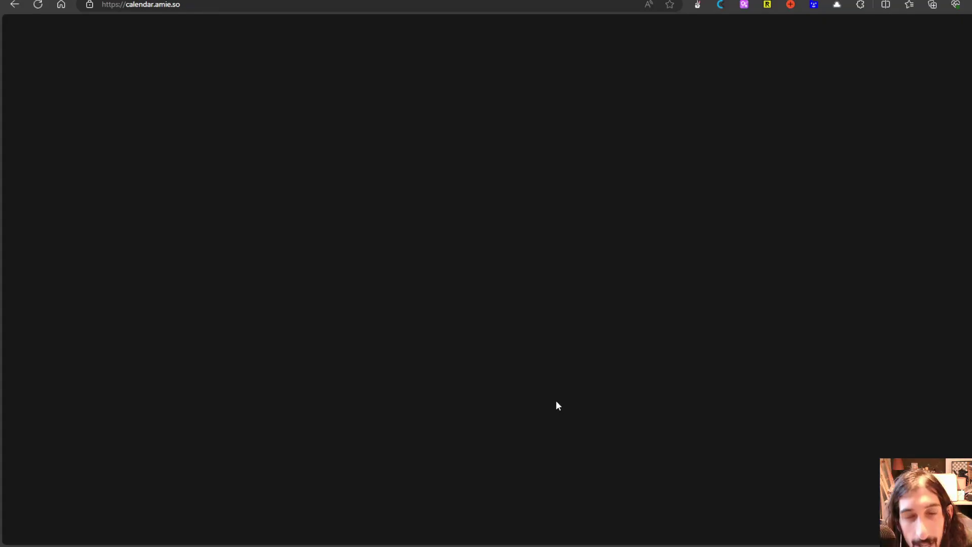
Step: Examine the Spotify listening history along Wednesday, Feb 21, from morning to late afternoon
{"action": "scroll", "coordinate": [577, 243], "scroll_direction": "up", "scroll_amount": 4}
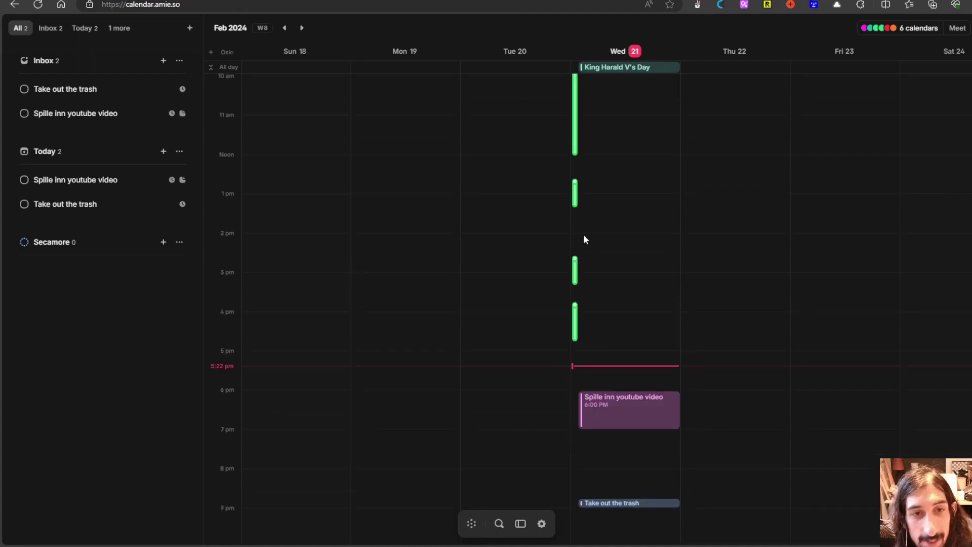
{"action": "mouse_move", "coordinate": [576, 345]}
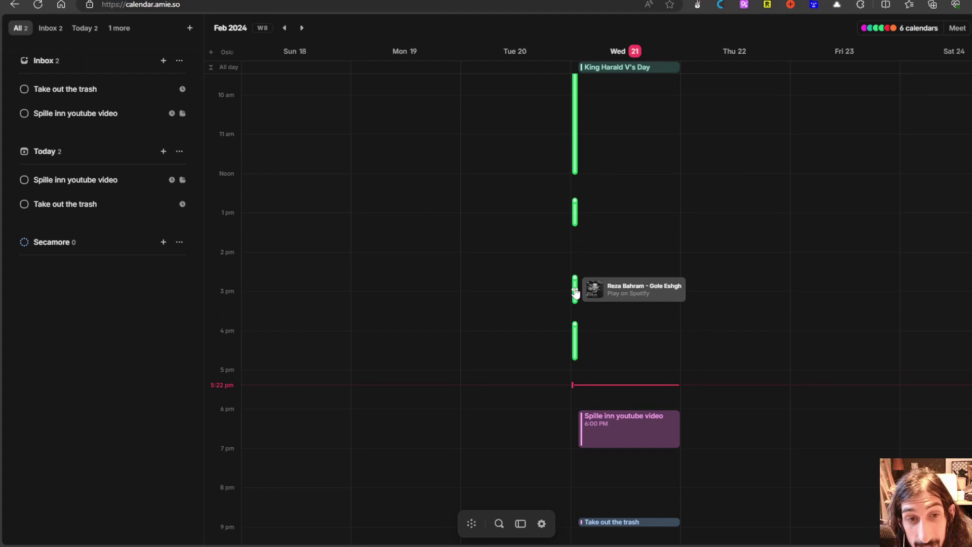
{"action": "scroll", "coordinate": [573, 272], "scroll_direction": "up", "scroll_amount": 5}
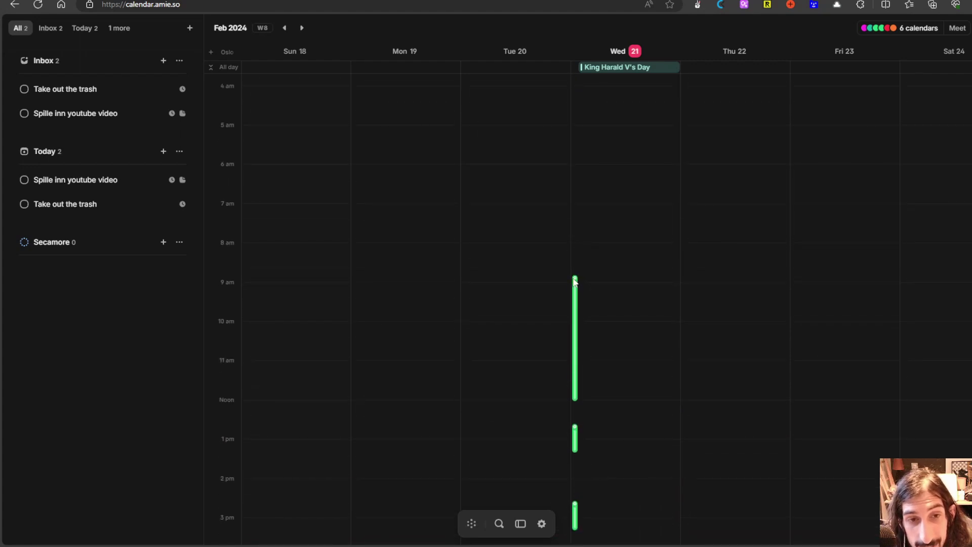
{"action": "mouse_move", "coordinate": [575, 301]}
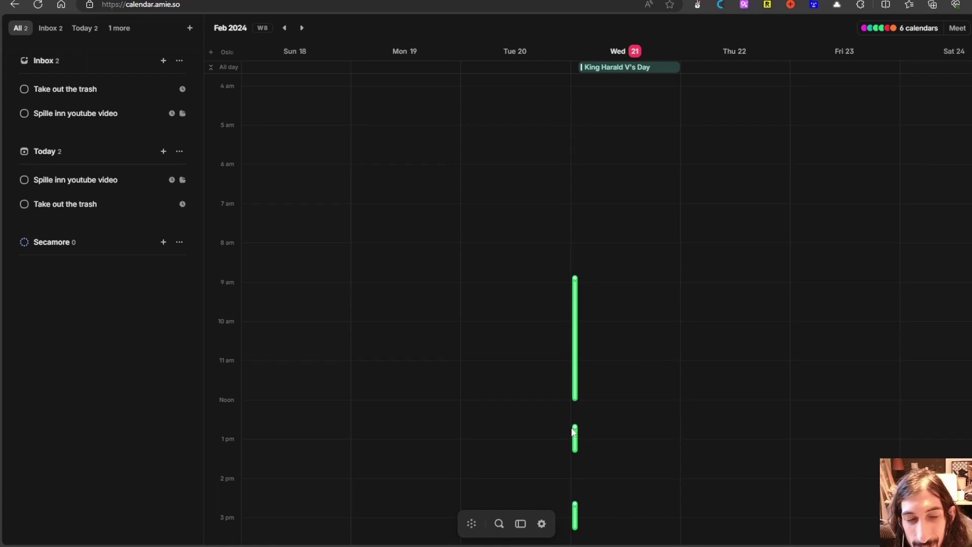
{"action": "scroll", "coordinate": [575, 430], "scroll_direction": "down", "scroll_amount": 2}
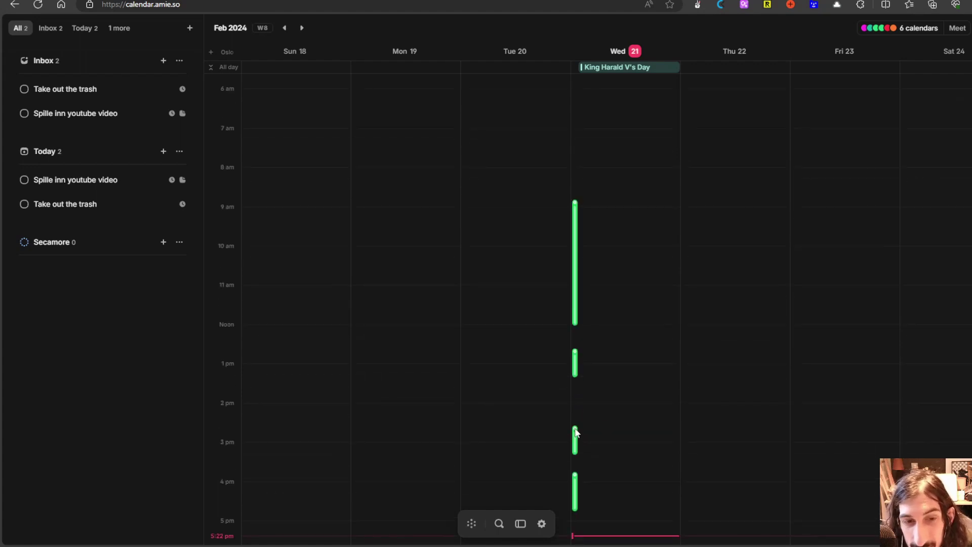
{"action": "scroll", "coordinate": [577, 438], "scroll_direction": "down", "scroll_amount": 2}
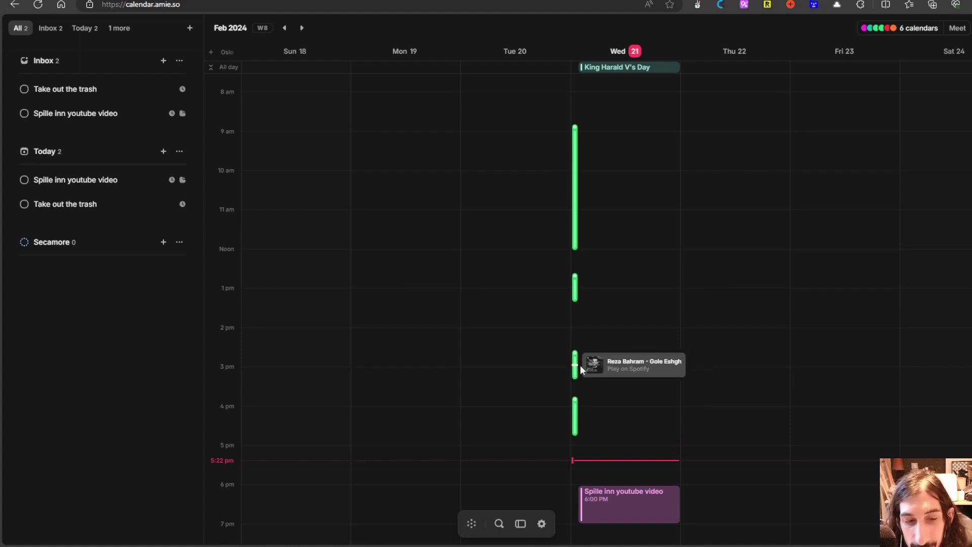
{"action": "scroll", "coordinate": [579, 370], "scroll_direction": "down", "scroll_amount": 2}
{"action": "scroll", "coordinate": [588, 362], "scroll_direction": "down", "scroll_amount": 2}
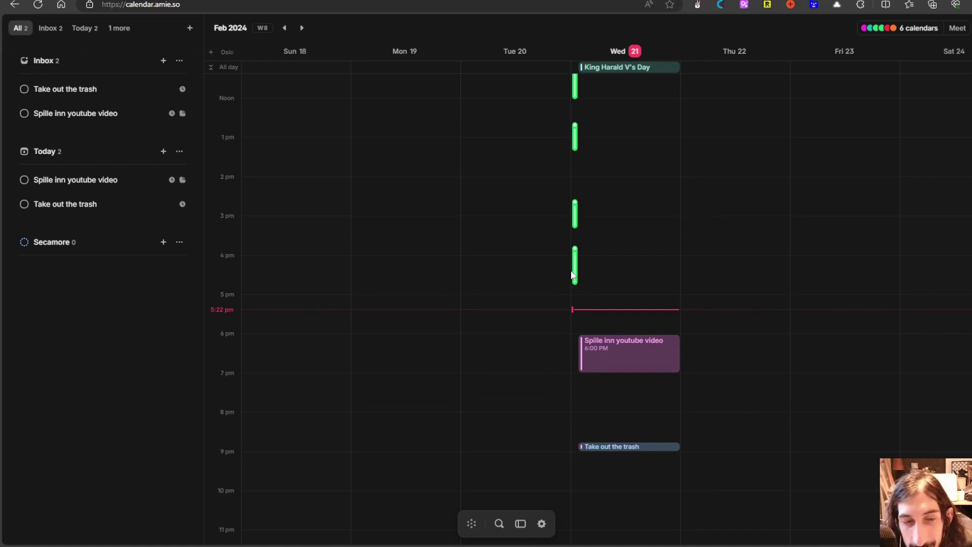
{"action": "mouse_move", "coordinate": [578, 276]}
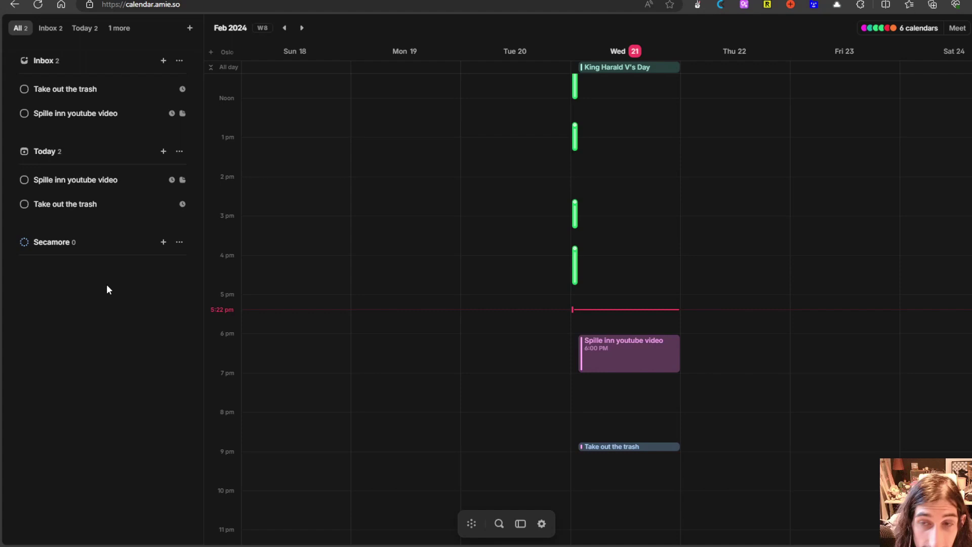
Step: Open the Plans page in the full settings and review the Amie Pro pricing options and included features
{"action": "left_click", "coordinate": [542, 523]}
{"action": "left_click", "coordinate": [573, 359]}
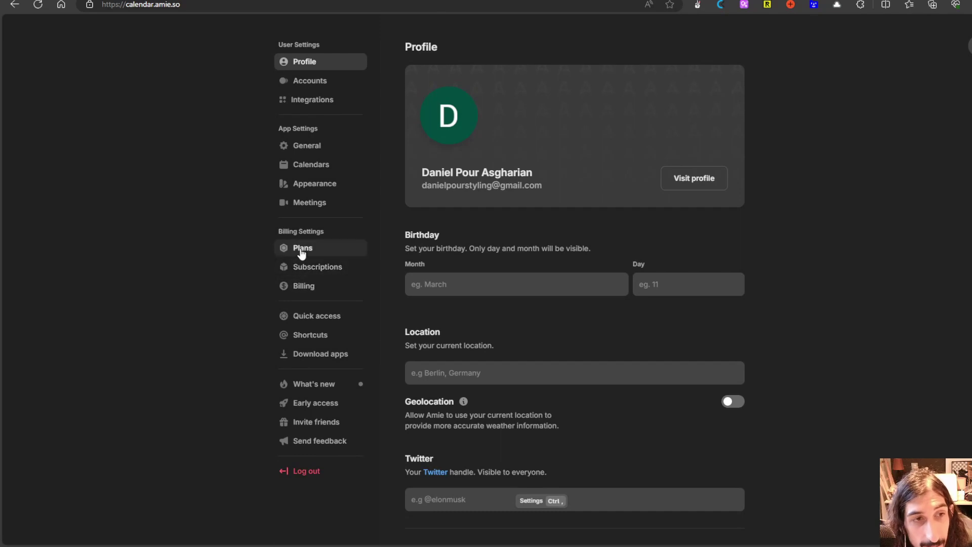
{"action": "left_click", "coordinate": [300, 248]}
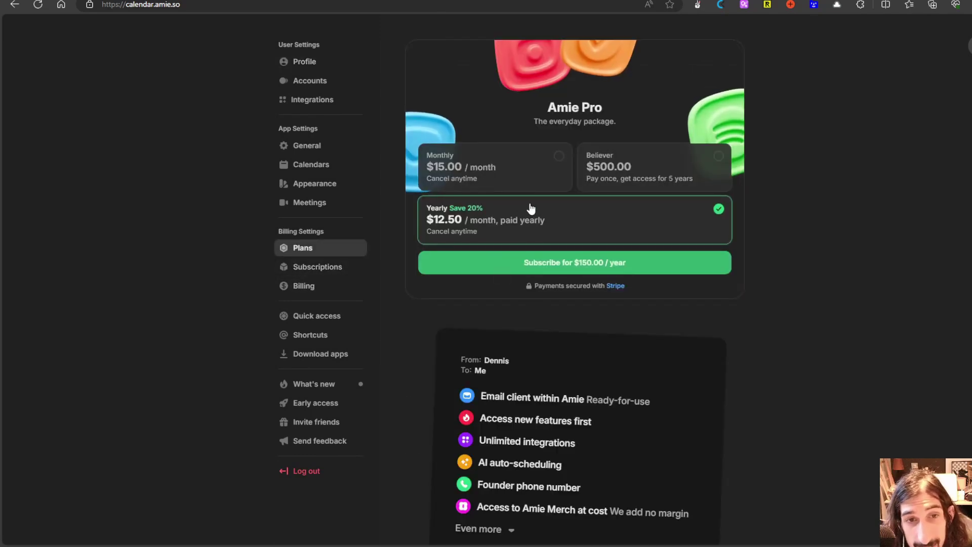
{"action": "scroll", "coordinate": [570, 303], "scroll_direction": "down", "scroll_amount": 2}
{"action": "scroll", "coordinate": [569, 299], "scroll_direction": "down", "scroll_amount": 2}
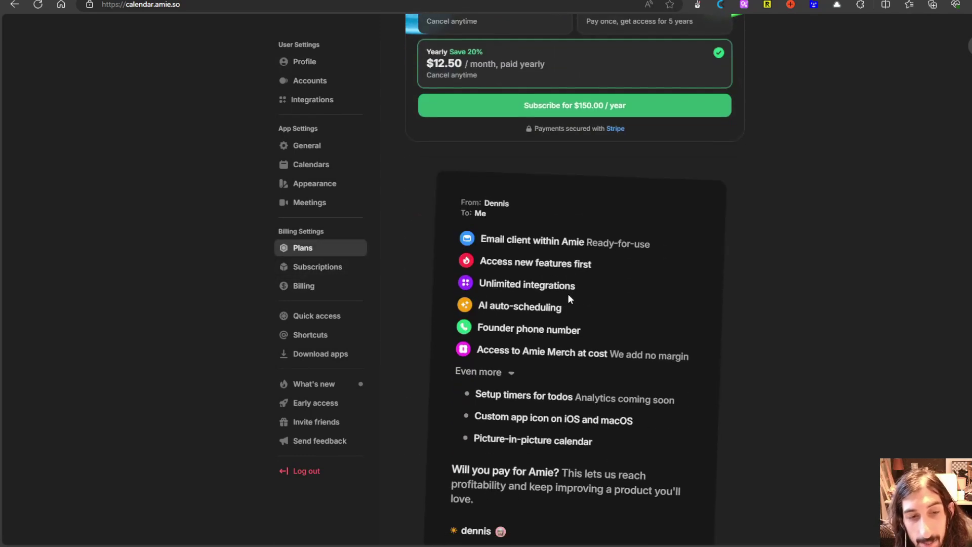
{"action": "scroll", "coordinate": [548, 286], "scroll_direction": "down", "scroll_amount": 3}
{"action": "scroll", "coordinate": [547, 288], "scroll_direction": "up", "scroll_amount": 4}
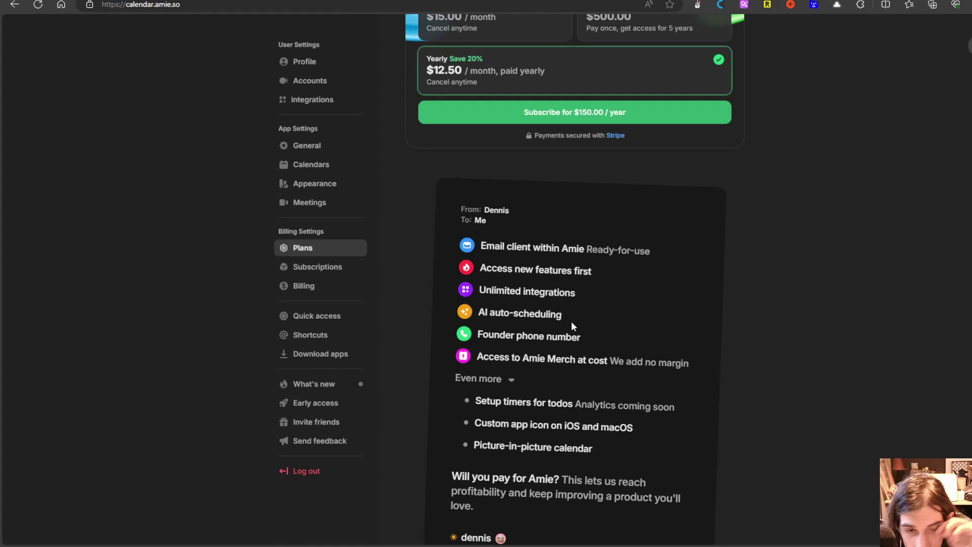
{"action": "scroll", "coordinate": [572, 325], "scroll_direction": "up", "scroll_amount": 3}
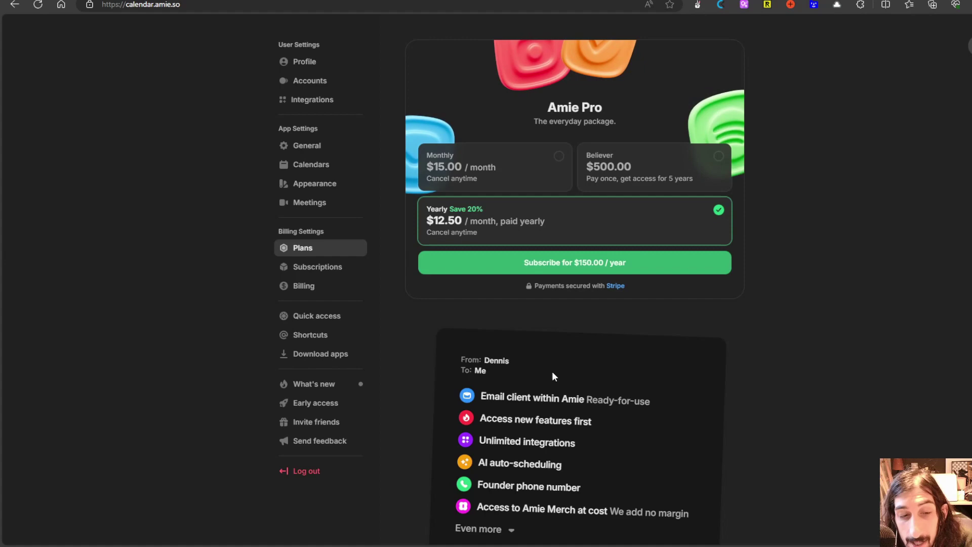
{"action": "scroll", "coordinate": [552, 371], "scroll_direction": "down", "scroll_amount": 5}
{"action": "scroll", "coordinate": [536, 321], "scroll_direction": "up", "scroll_amount": 5}
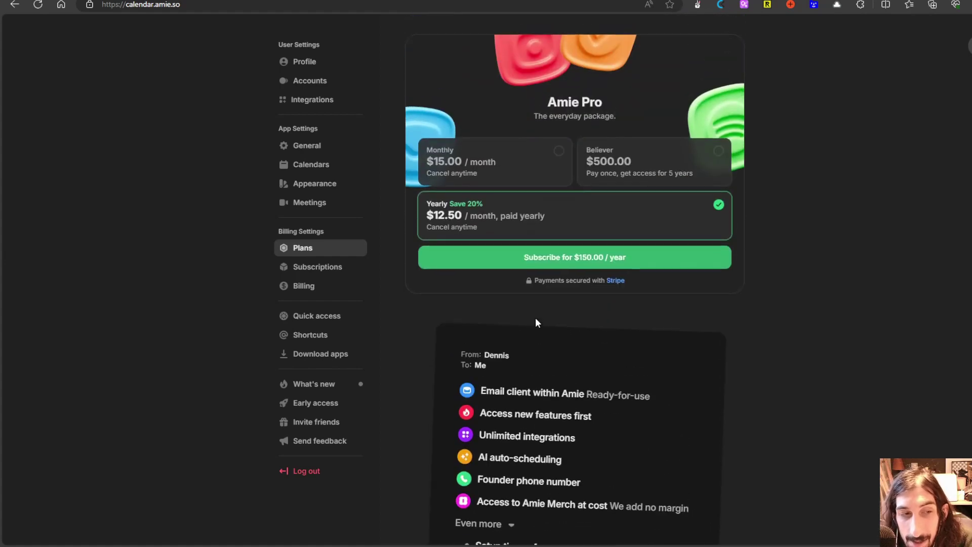
{"action": "scroll", "coordinate": [514, 173], "scroll_direction": "up", "scroll_amount": 1}
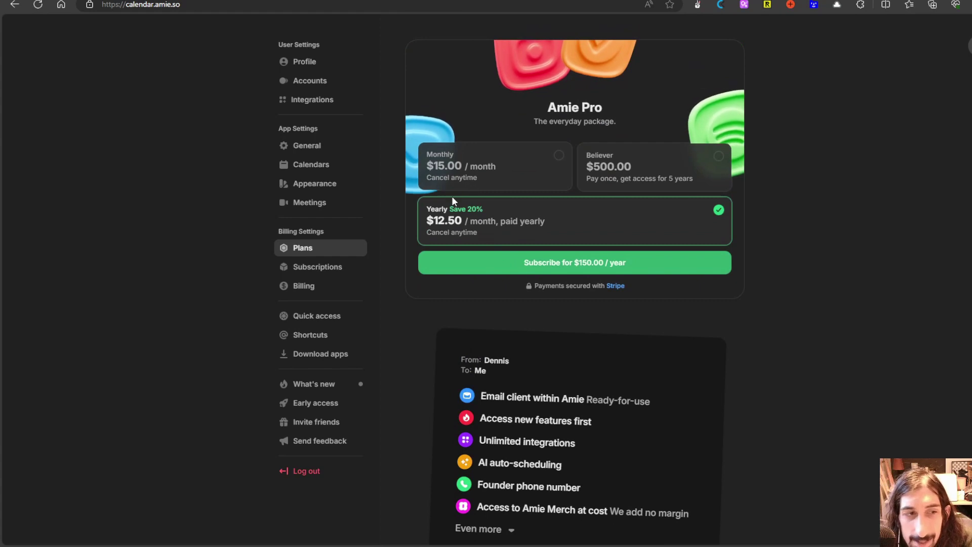
Step: Open the Shortcuts settings and read through the global, todo and calendar shortcuts
{"action": "left_click", "coordinate": [339, 337]}
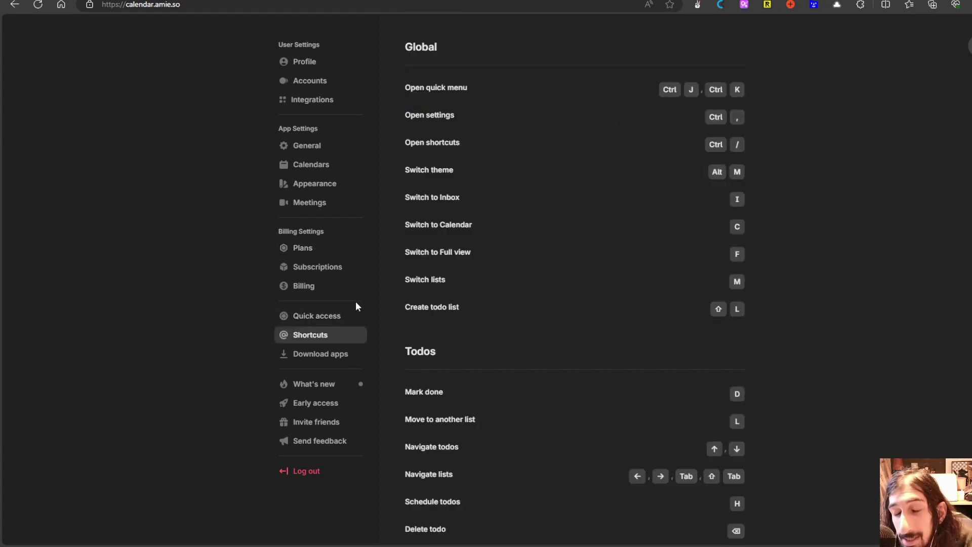
{"action": "scroll", "coordinate": [479, 311], "scroll_direction": "down", "scroll_amount": 3}
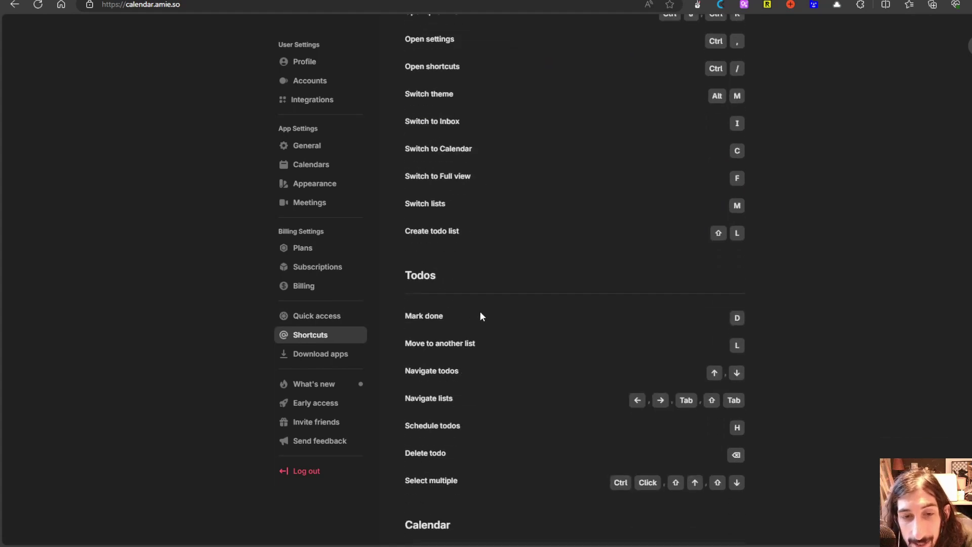
{"action": "scroll", "coordinate": [482, 301], "scroll_direction": "down", "scroll_amount": 5}
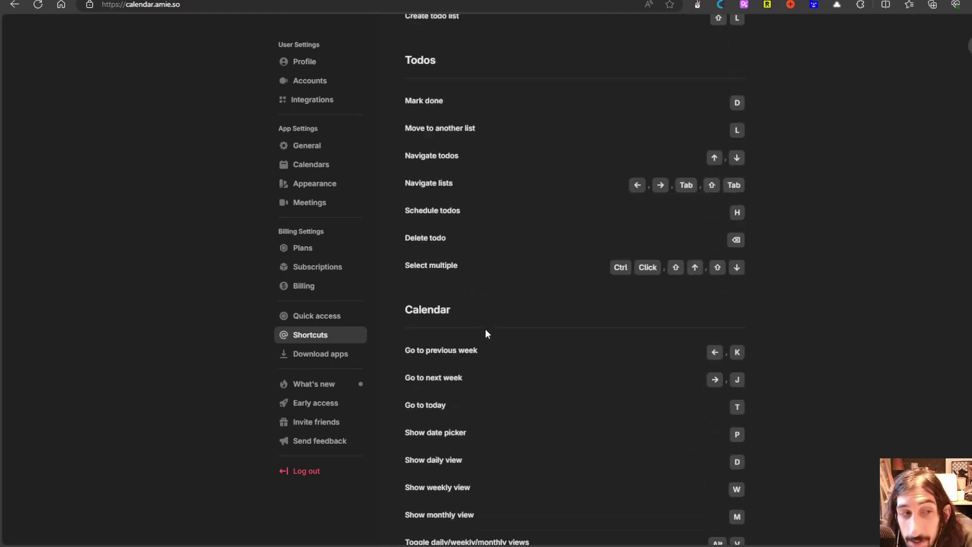
Step: Revisit the subscription plans and view the desktop and mobile options on the Download apps page
{"action": "left_click", "coordinate": [302, 249]}
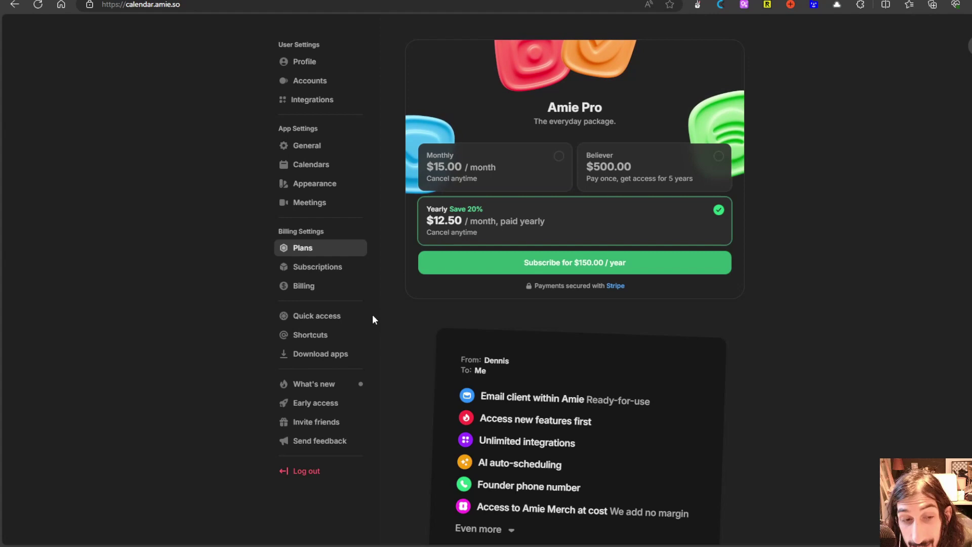
{"action": "left_click", "coordinate": [347, 354]}
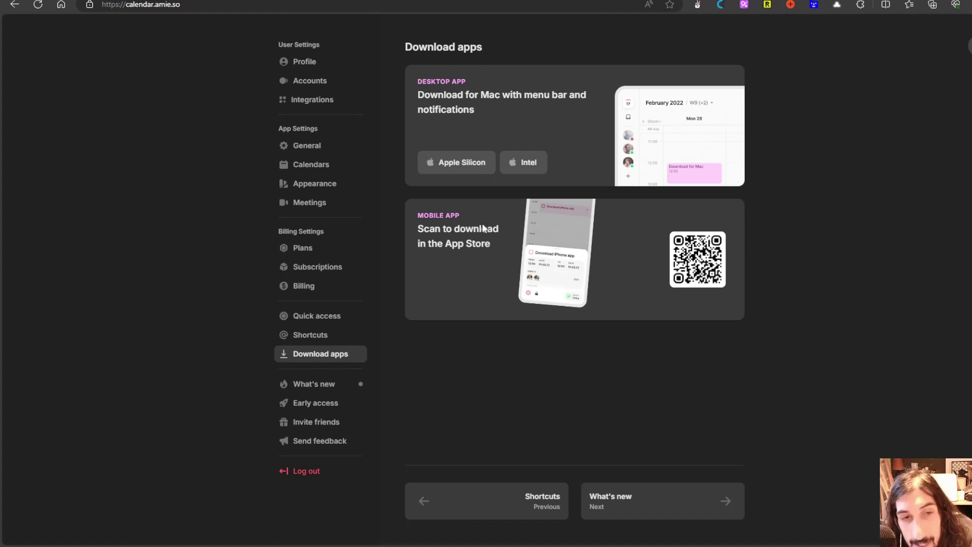
{"action": "mouse_move", "coordinate": [566, 224]}
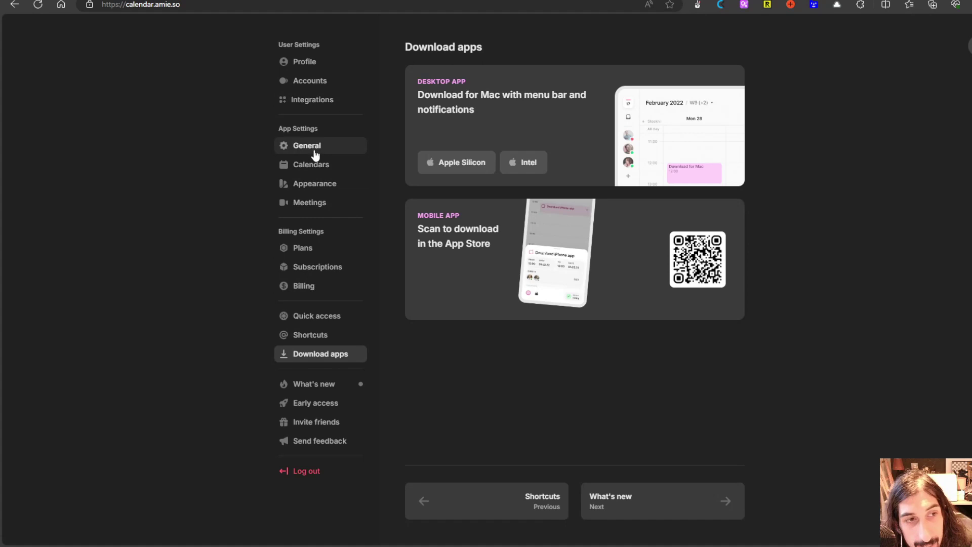
Step: Look over the Integrations page again and view the default and visible calendars in the Calendars settings
{"action": "left_click", "coordinate": [311, 100]}
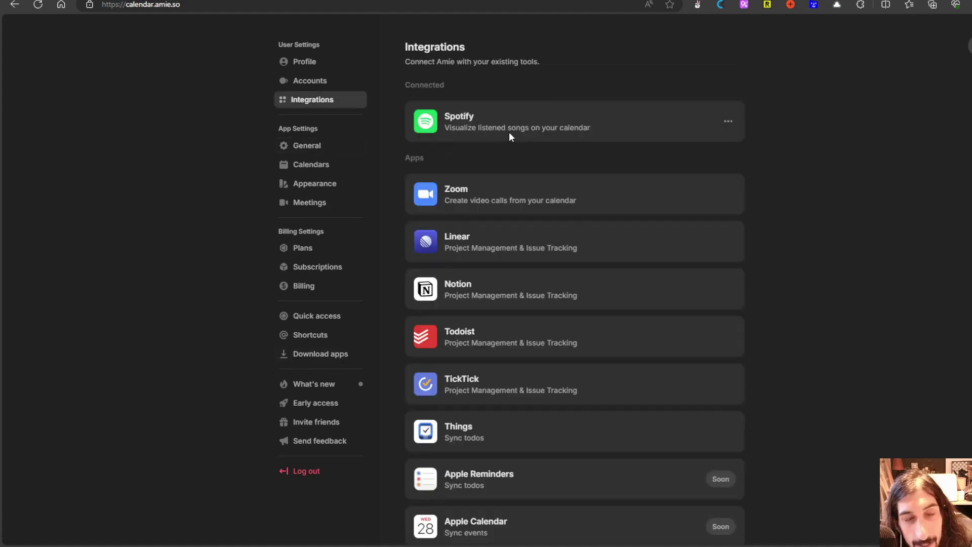
{"action": "scroll", "coordinate": [581, 133], "scroll_direction": "down", "scroll_amount": 3}
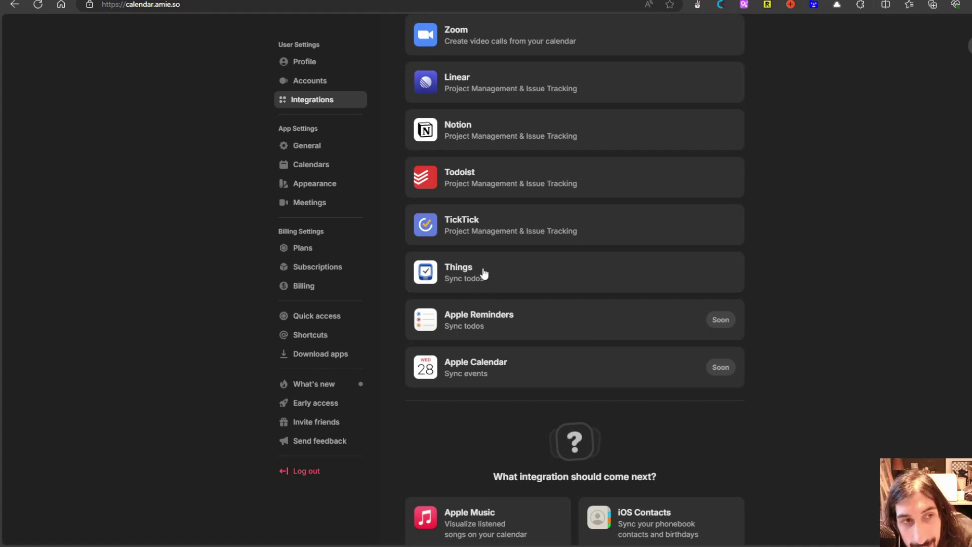
{"action": "left_click", "coordinate": [328, 165]}
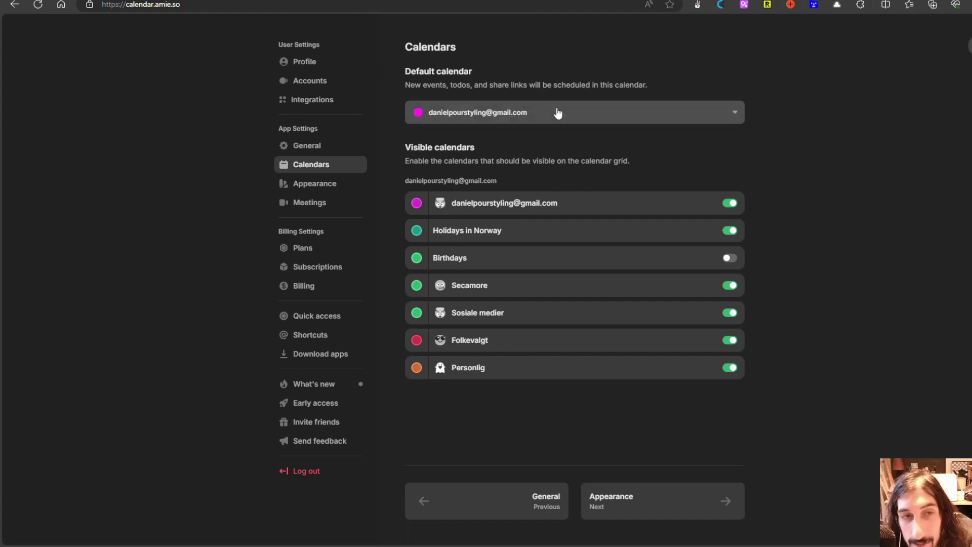
Step: Set the start day of the calendar week to Monday in the General settings and return to the calendar
{"action": "left_click", "coordinate": [304, 145]}
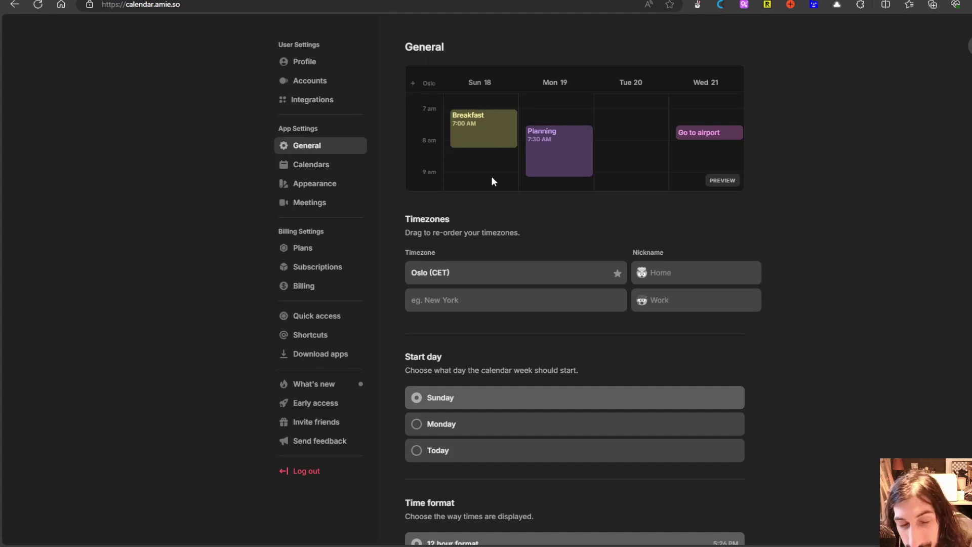
{"action": "left_click", "coordinate": [463, 425]}
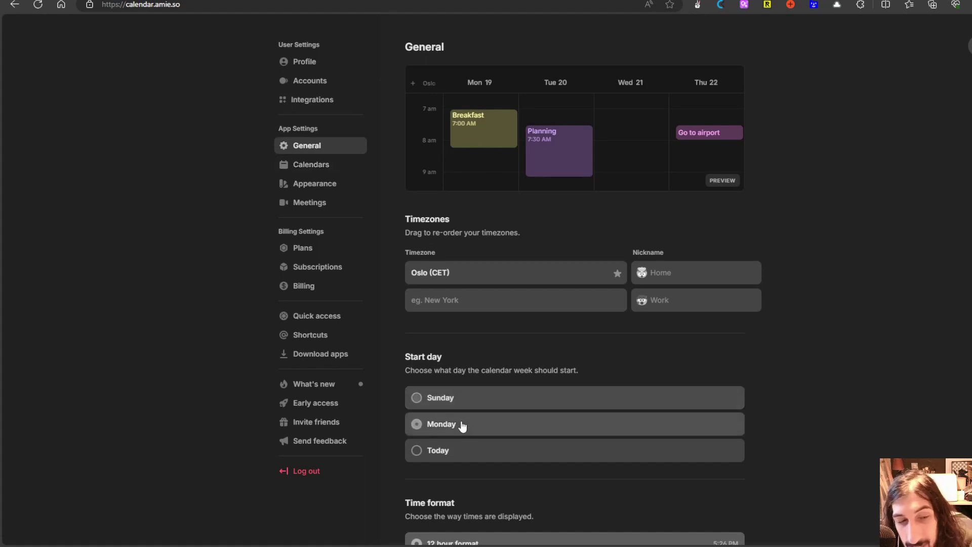
{"action": "scroll", "coordinate": [506, 385], "scroll_direction": "down", "scroll_amount": 2}
{"action": "scroll", "coordinate": [537, 382], "scroll_direction": "down", "scroll_amount": 4}
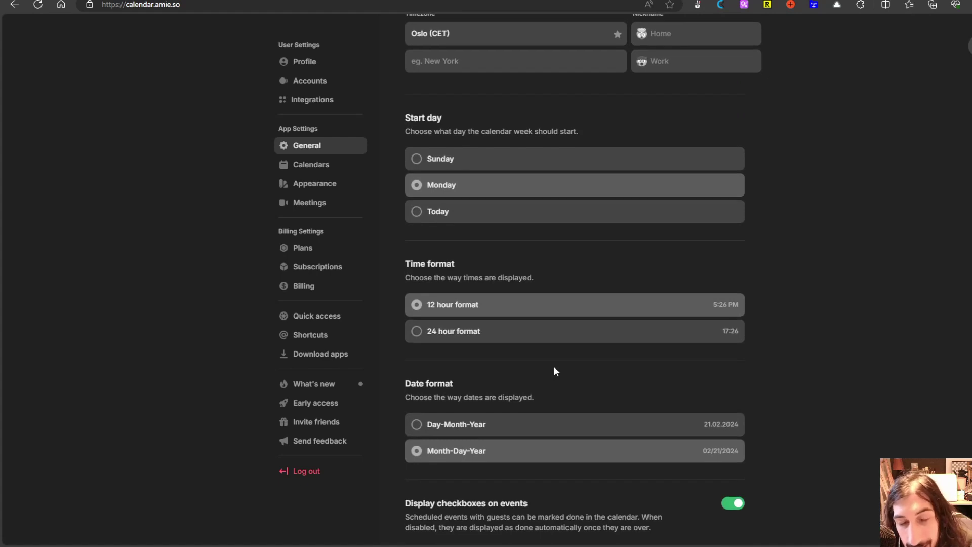
{"action": "scroll", "coordinate": [554, 369], "scroll_direction": "up", "scroll_amount": 6}
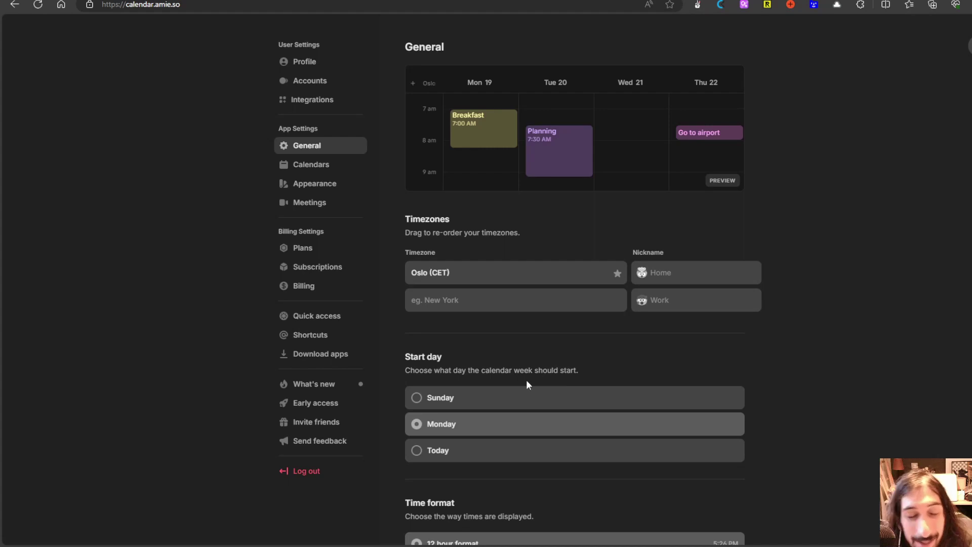
{"action": "left_click", "coordinate": [327, 65]}
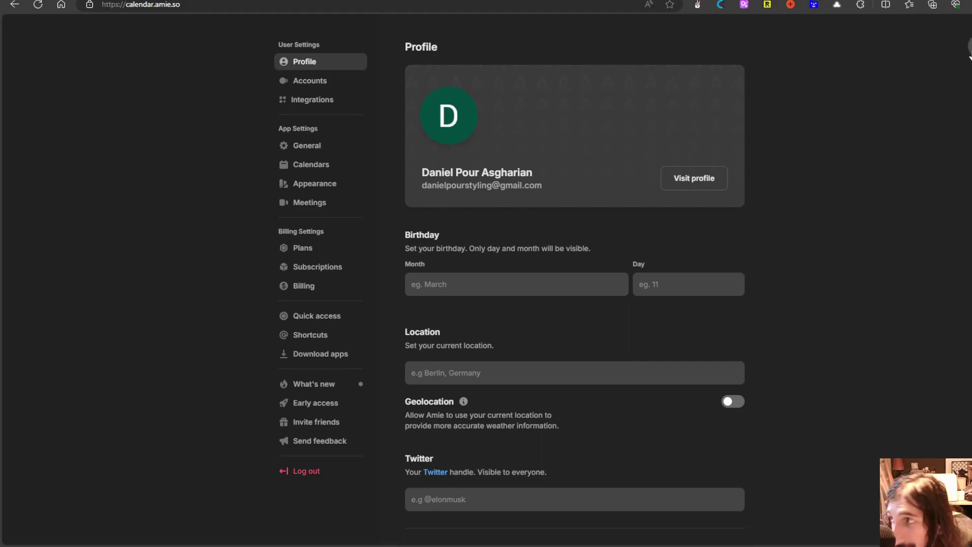
{"action": "left_click", "coordinate": [969, 46]}
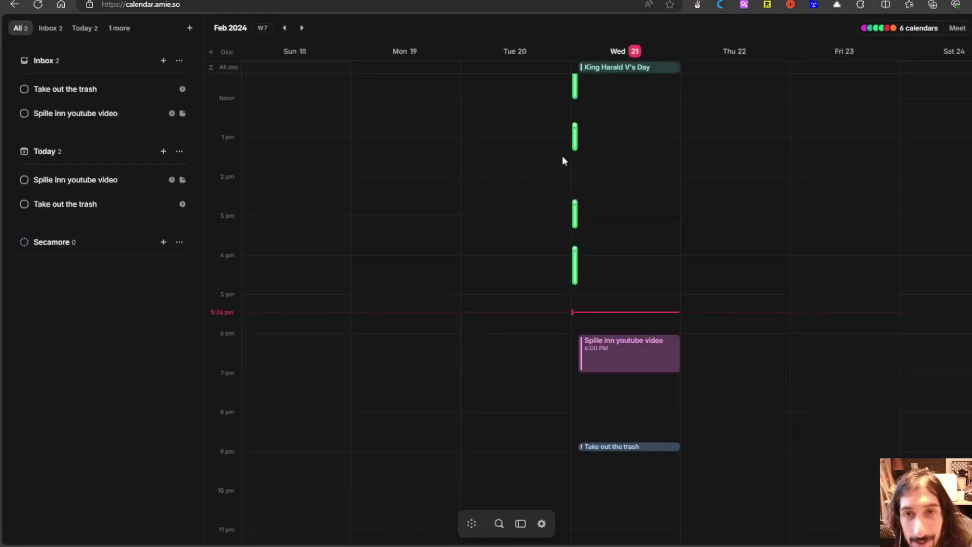